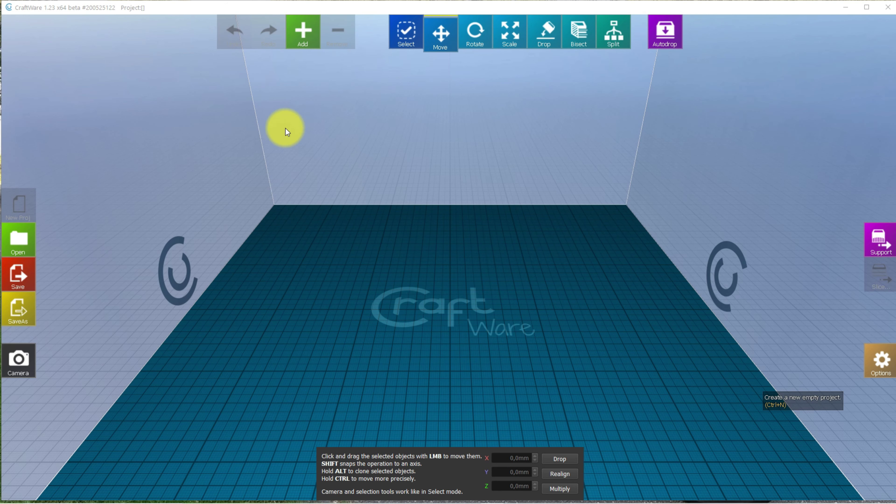
- Add the Zaxis BETA2 model from the Cat V3 folder to the empty project
left_click(306, 33)
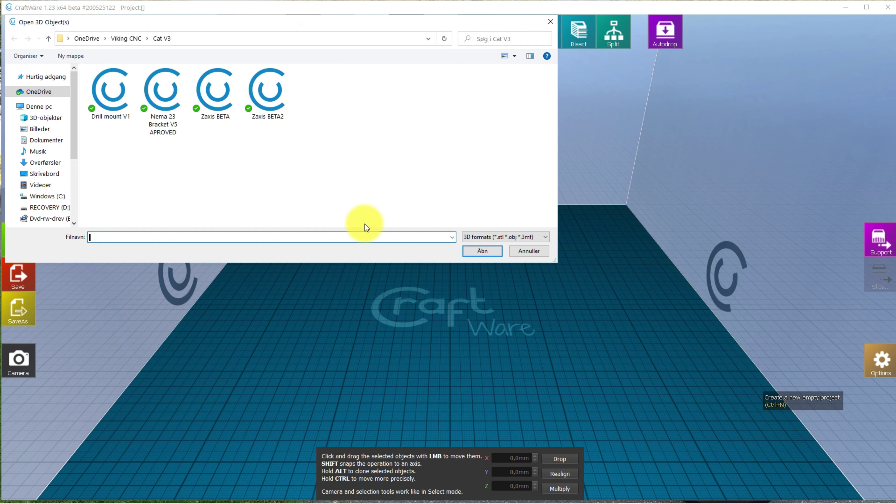
left_click(279, 106)
left_click(482, 251)
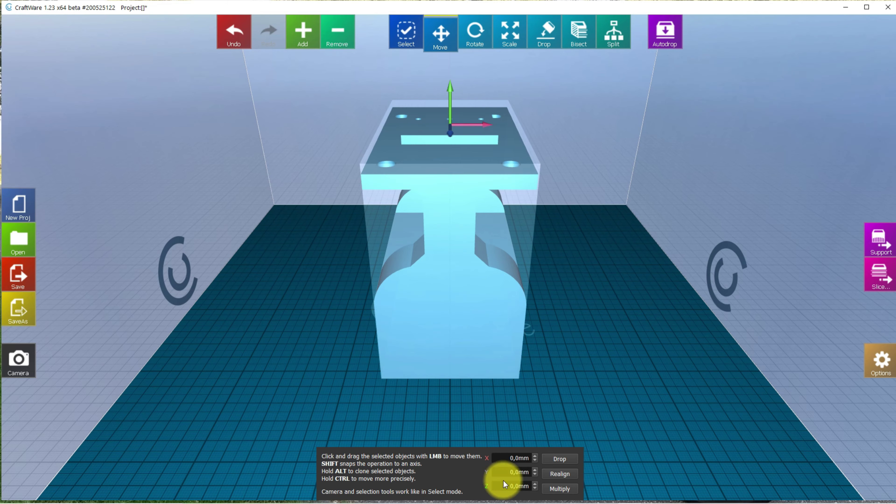
- Drop the model so its long side face with the round recess lies flat on the build plate
left_click_drag(634, 380, 770, 355)
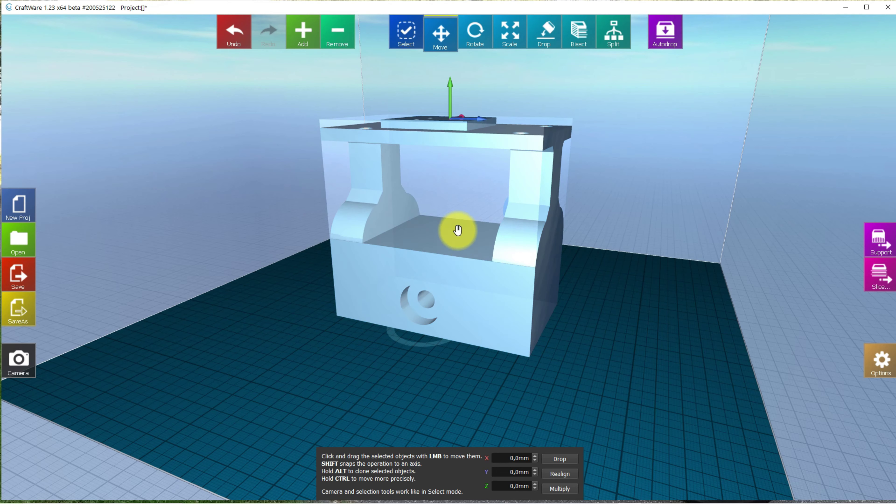
left_click_drag(624, 354, 582, 266)
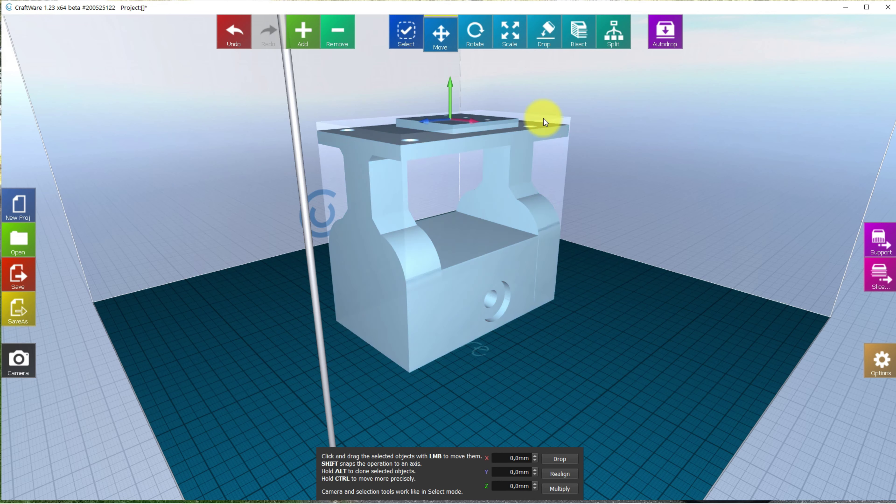
left_click(544, 35)
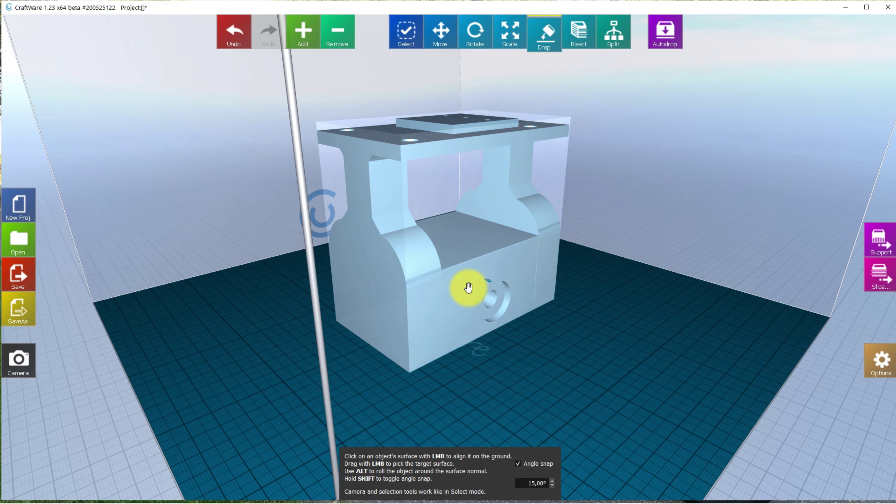
left_click(482, 276)
right_click_drag(434, 412, 526, 414)
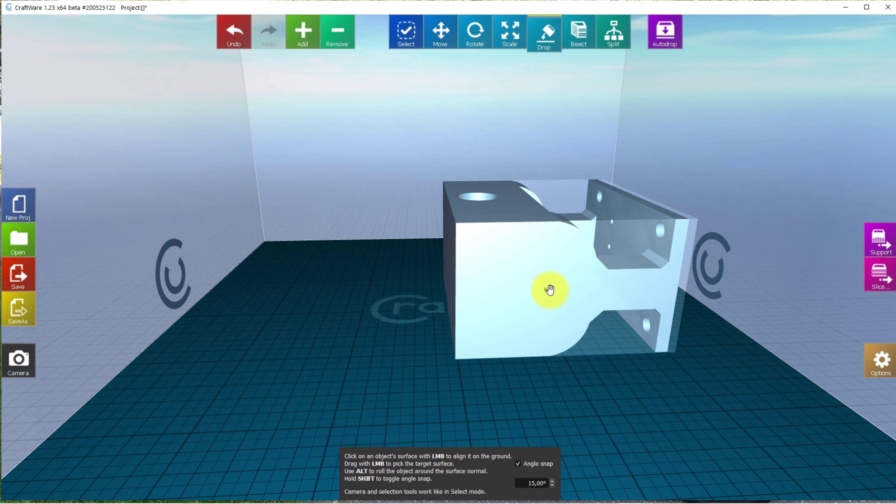
- Move the model along its X and Z axes and realign it at the centre of the build plate
left_click(435, 28)
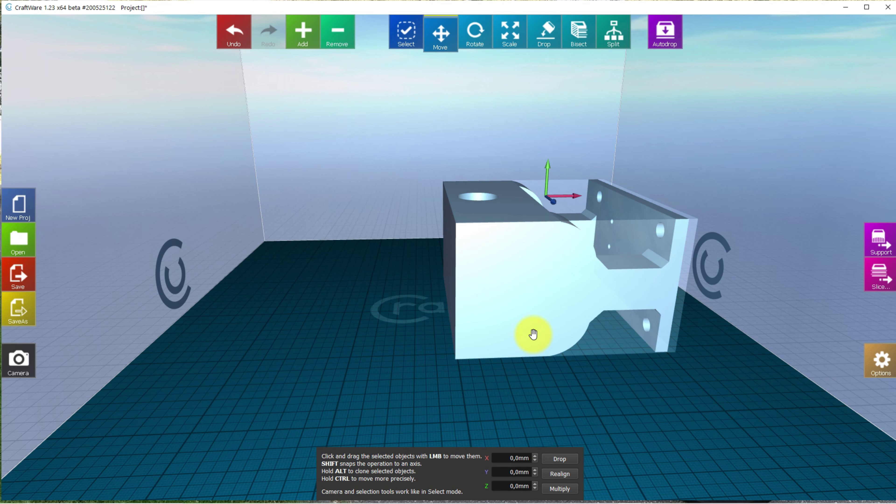
left_click_drag(568, 195, 462, 215)
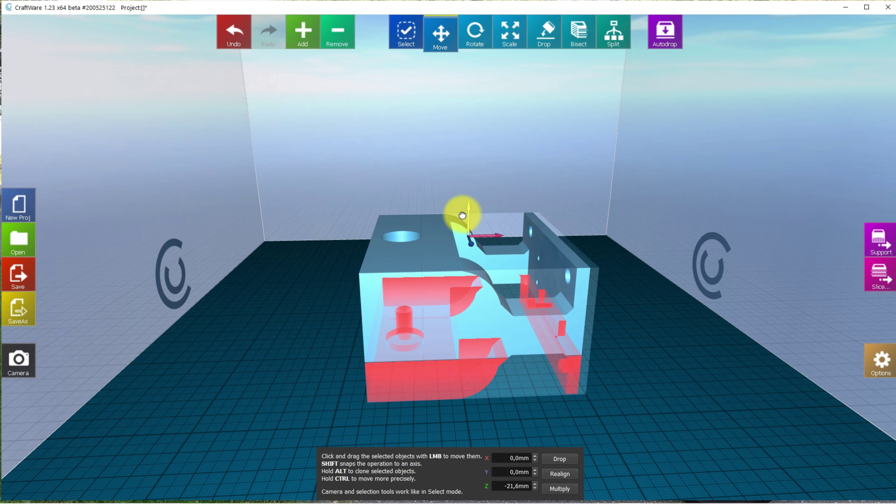
left_click_drag(462, 215, 469, 178)
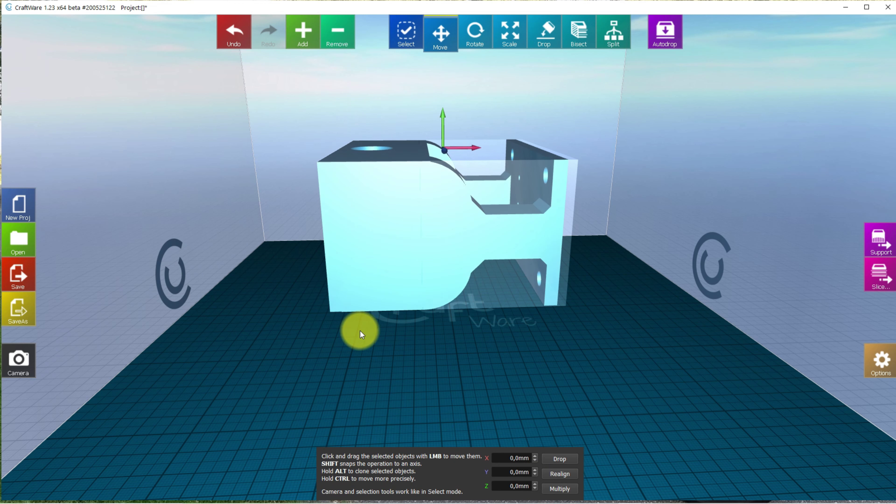
left_click(563, 475)
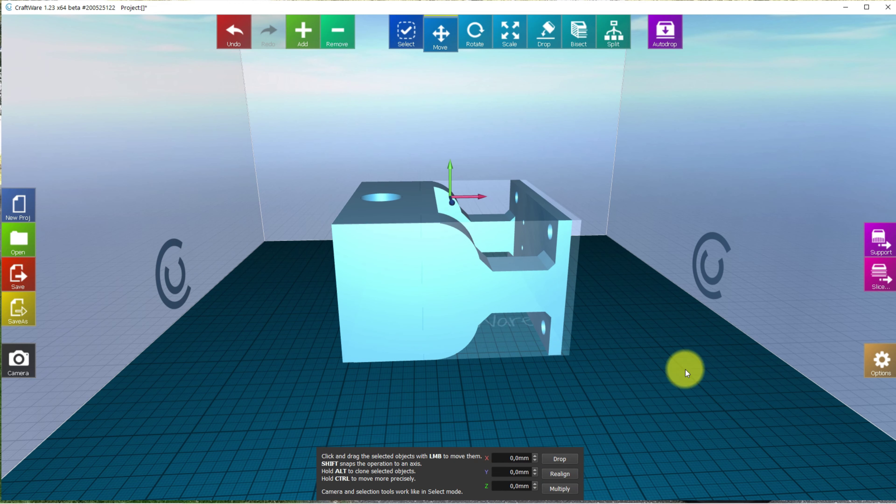
- Try freely rotating the model with angle snap on, and reset its rotation to the original orientation
right_click_drag(682, 382, 542, 388)
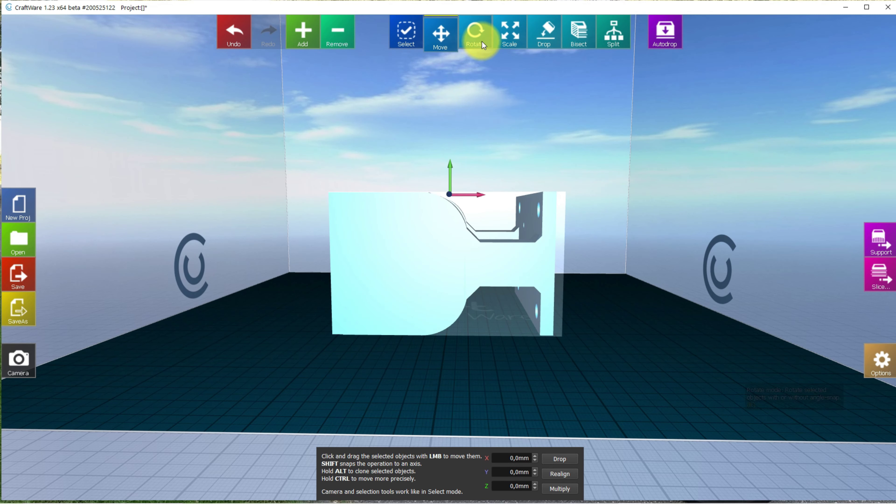
left_click(475, 33)
right_click_drag(607, 344, 427, 327)
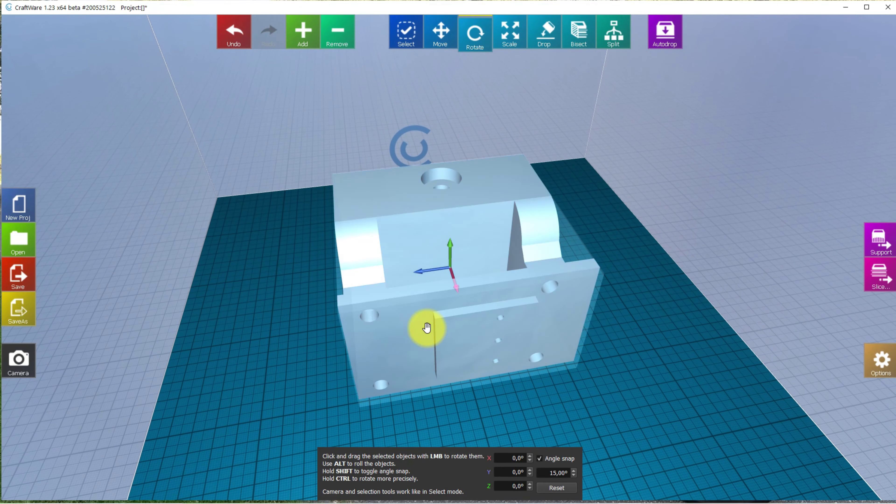
left_click_drag(456, 258, 473, 216)
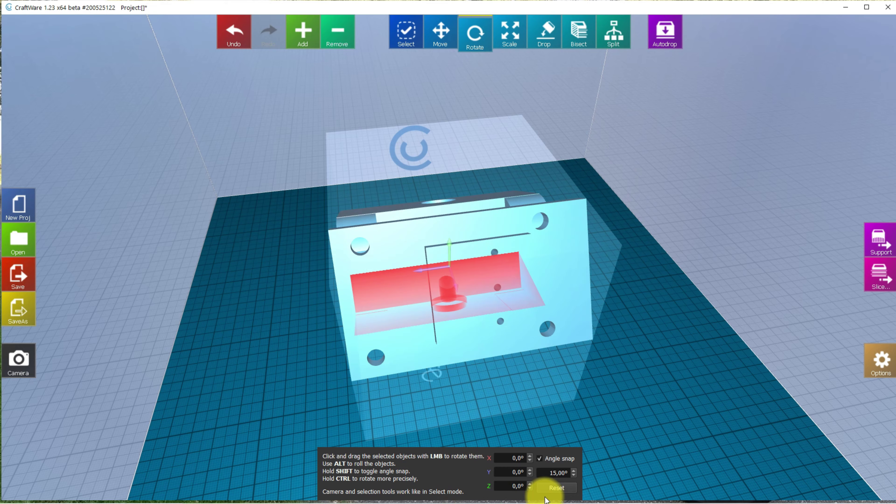
mouse_move(689, 388)
right_mouse_down()
mouse_move(602, 401)
mouse_move(490, 374)
mouse_move(476, 334)
mouse_move(475, 374)
mouse_move(601, 414)
mouse_move(623, 386)
mouse_move(566, 436)
mouse_move(703, 397)
mouse_move(691, 403)
right_mouse_up()
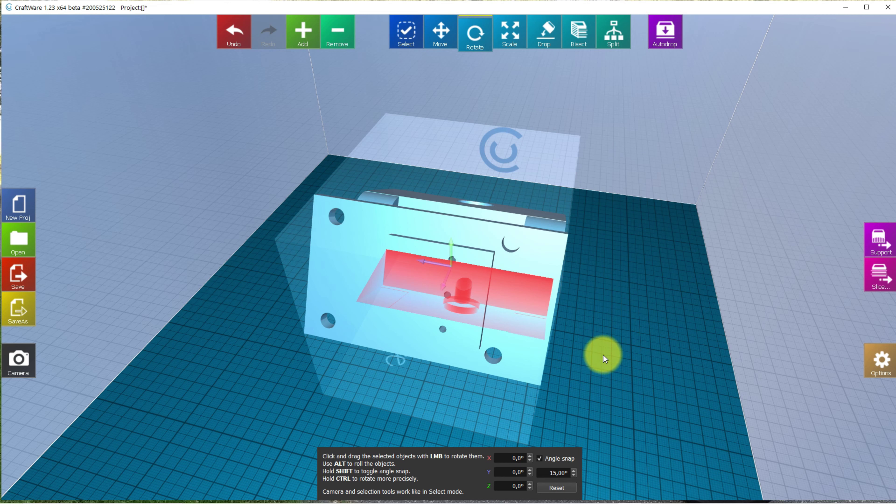
left_click(558, 489)
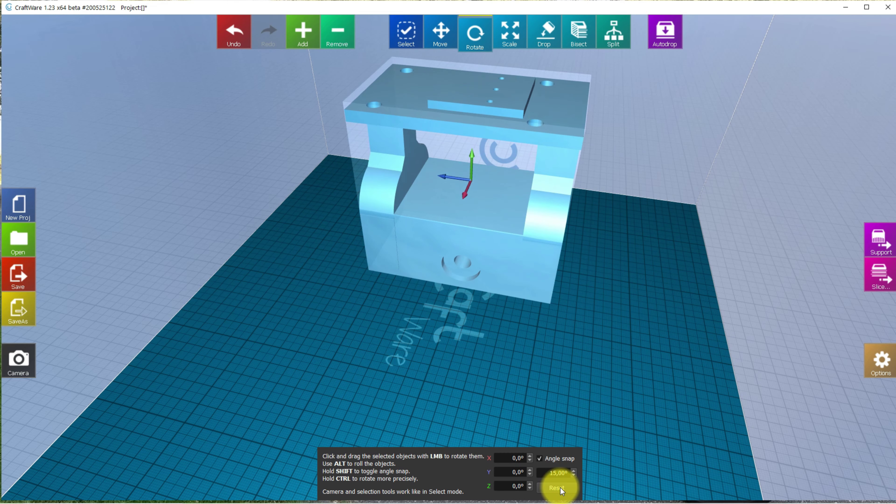
- Drop the model onto its side face with the round recess and realign it at the build plate's centre
left_click_drag(610, 325, 440, 170)
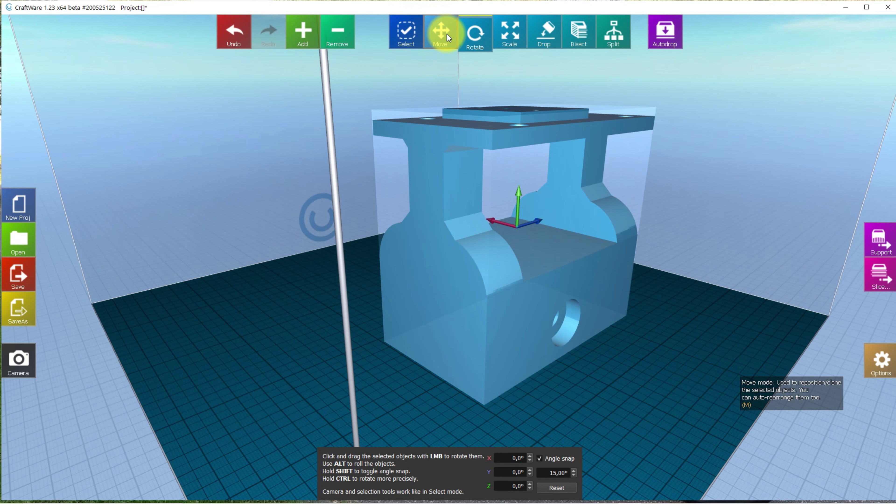
left_click(549, 34)
left_click(607, 277)
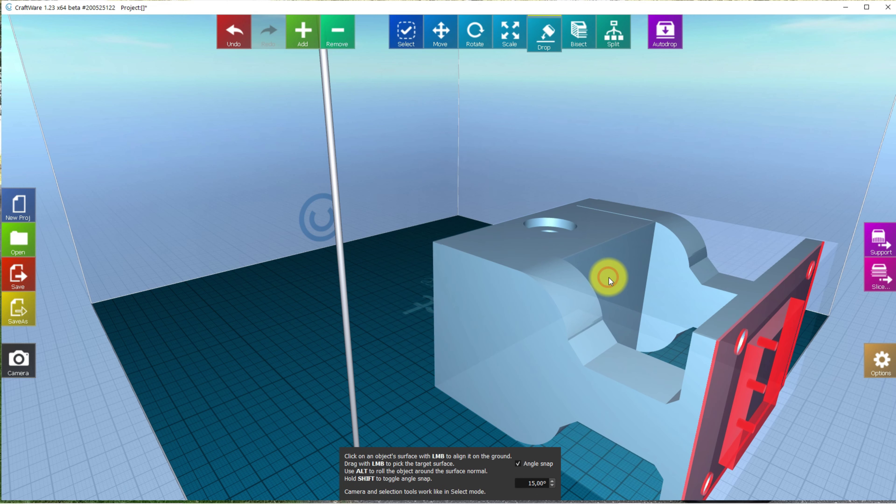
left_click(443, 34)
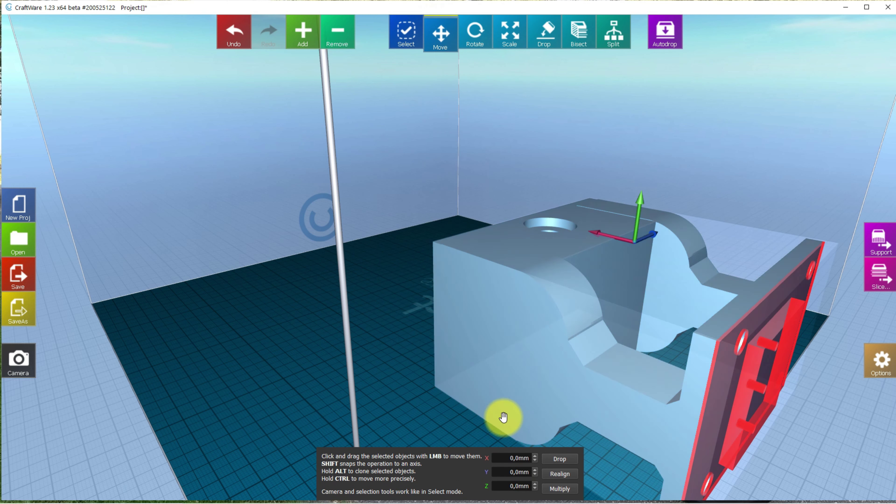
left_click(572, 473)
left_click_drag(543, 390, 633, 387)
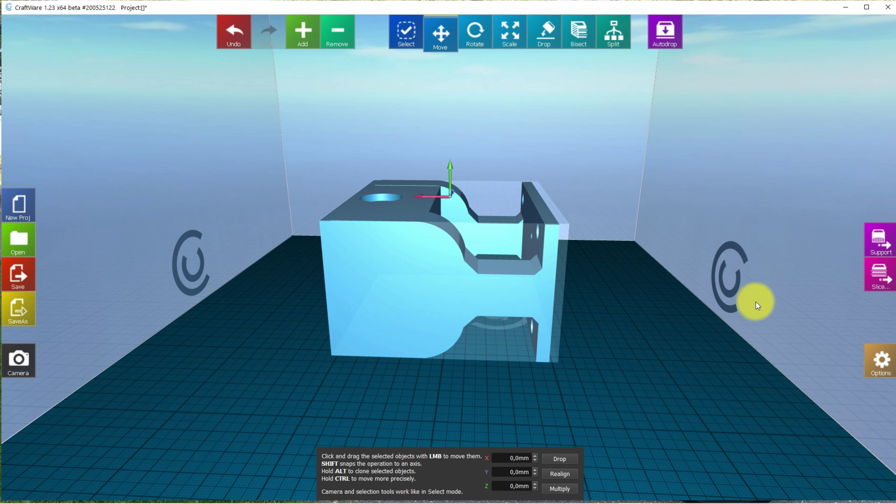
- Open the general application options and set the interface language to US English
left_click(878, 358)
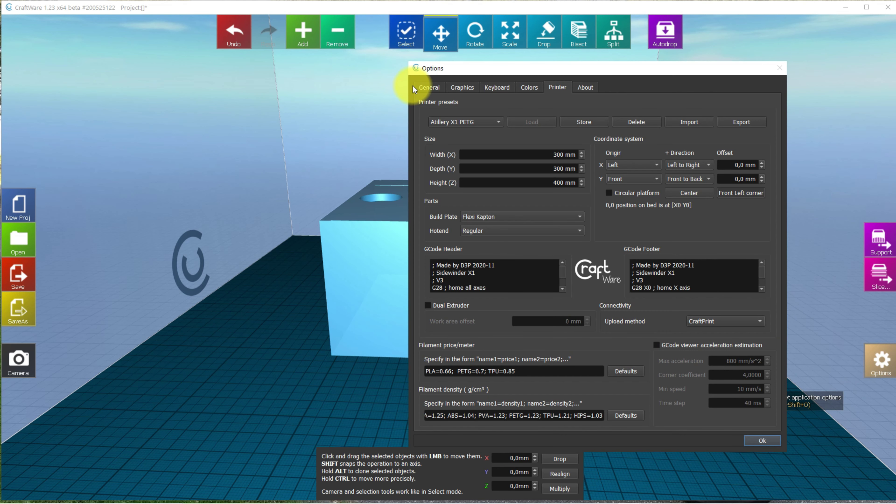
left_click(427, 87)
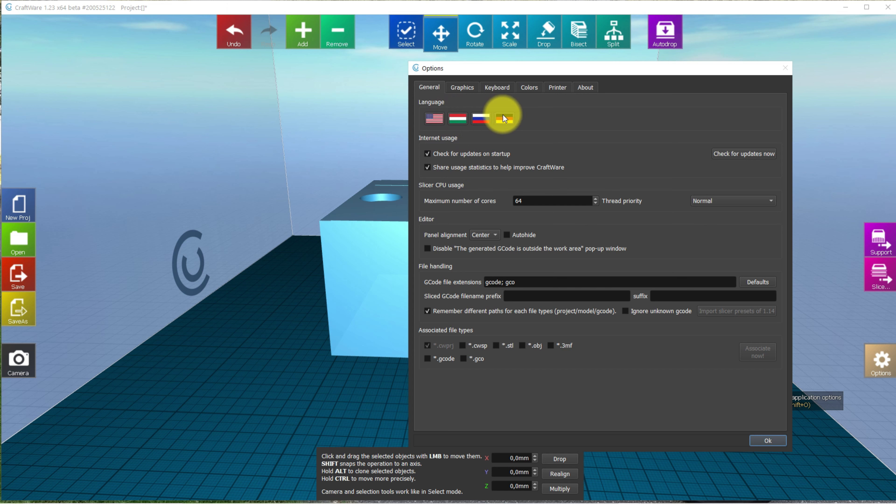
left_click(434, 118)
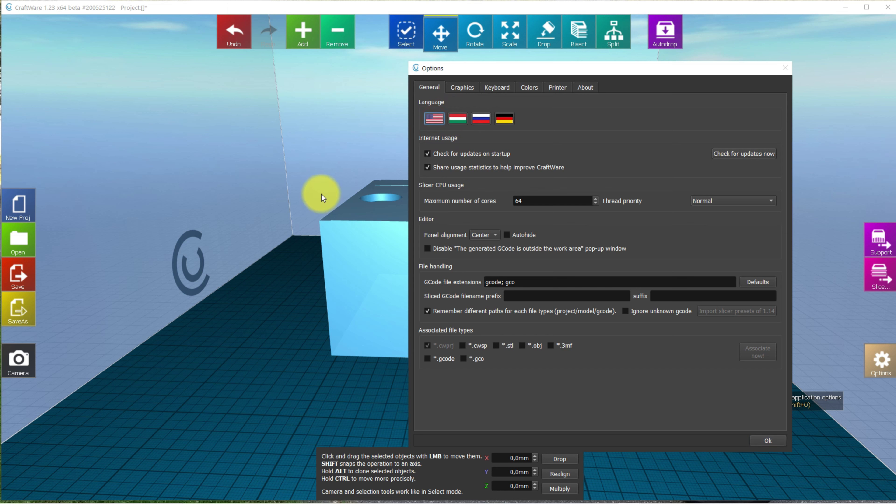
- Examine the graphics options, the keyboard shortcut assignments and the colour settings
left_click(467, 87)
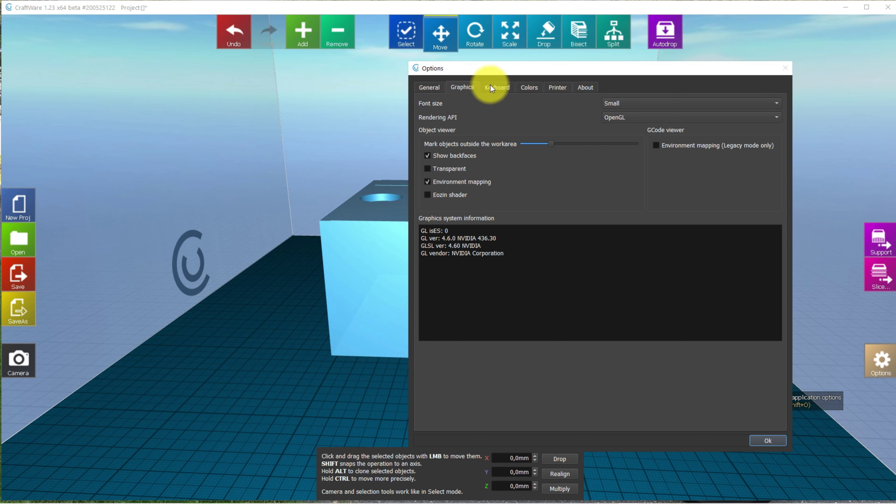
left_click(497, 89)
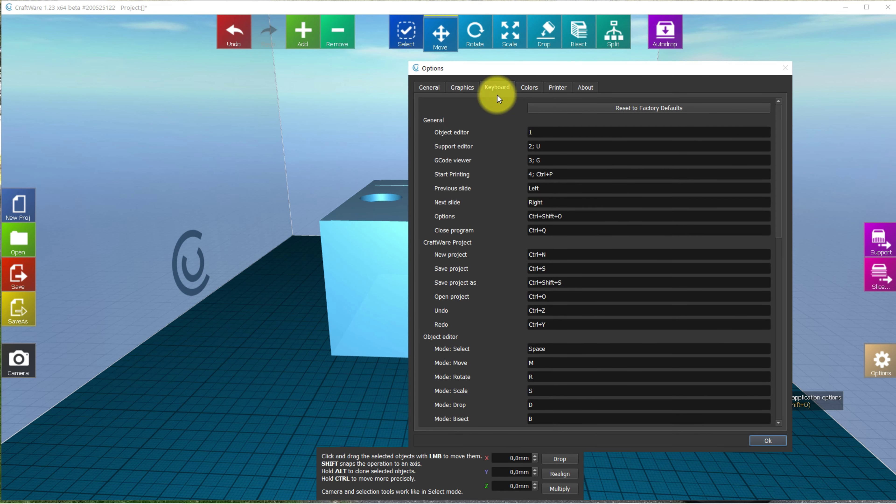
scroll(627, 178, "down", 5)
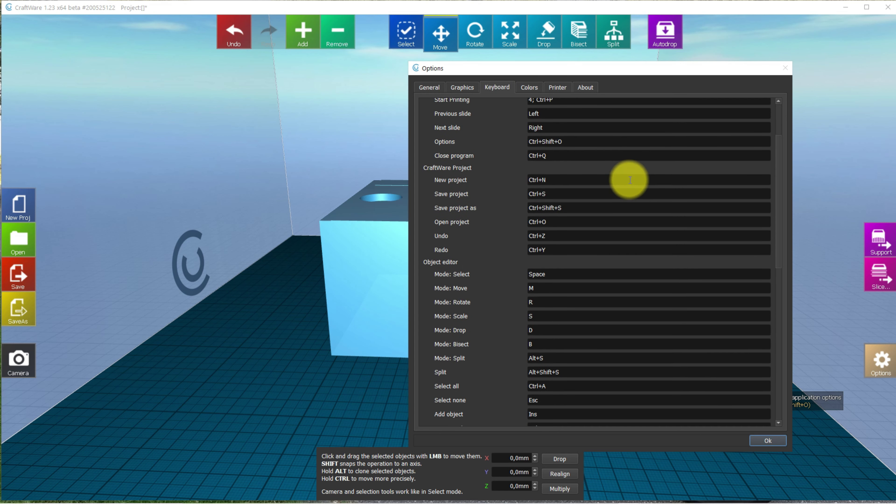
scroll(630, 182, "down", 5)
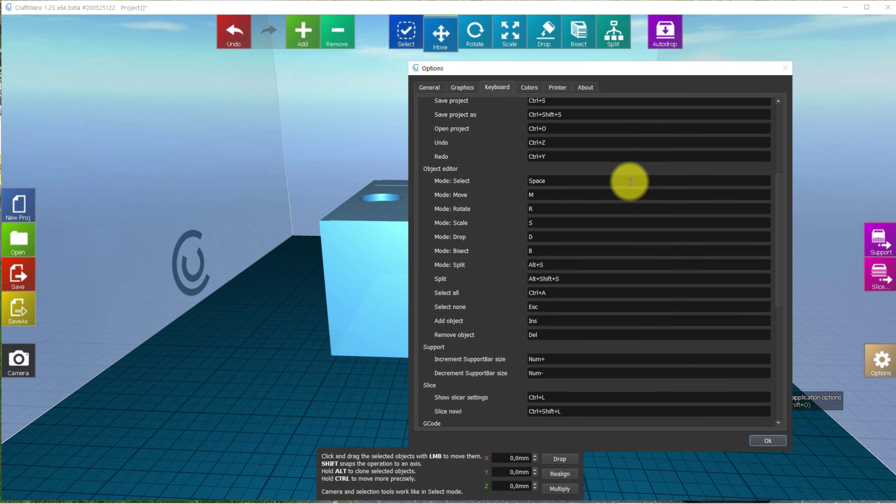
scroll(633, 183, "up", 10)
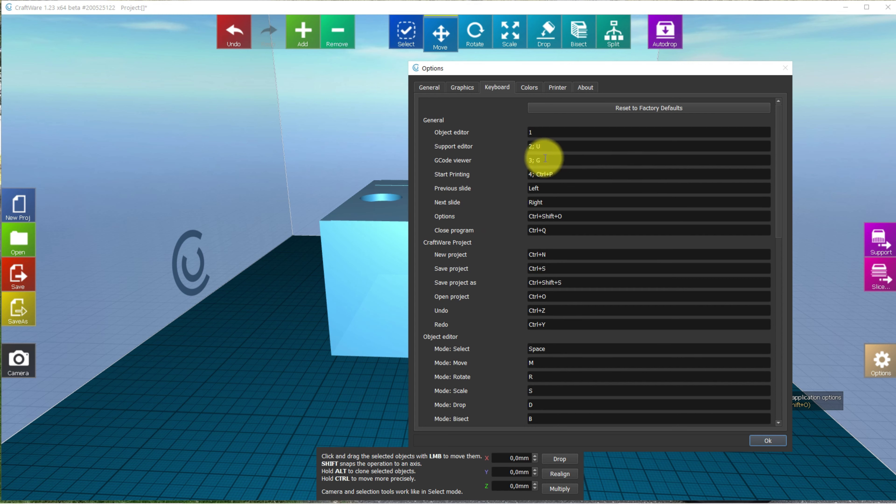
left_click(529, 88)
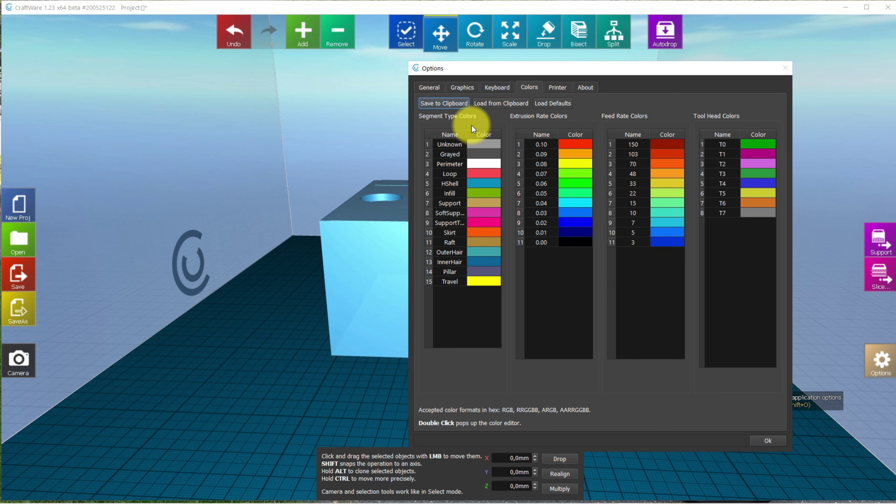
- Examine the printer options and the list of available printer presets, keeping the current preset
left_click(554, 89)
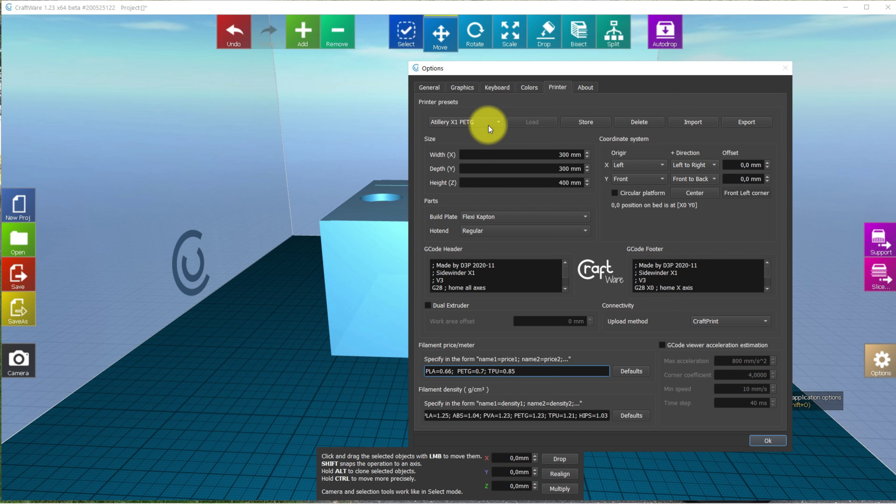
left_click(498, 124)
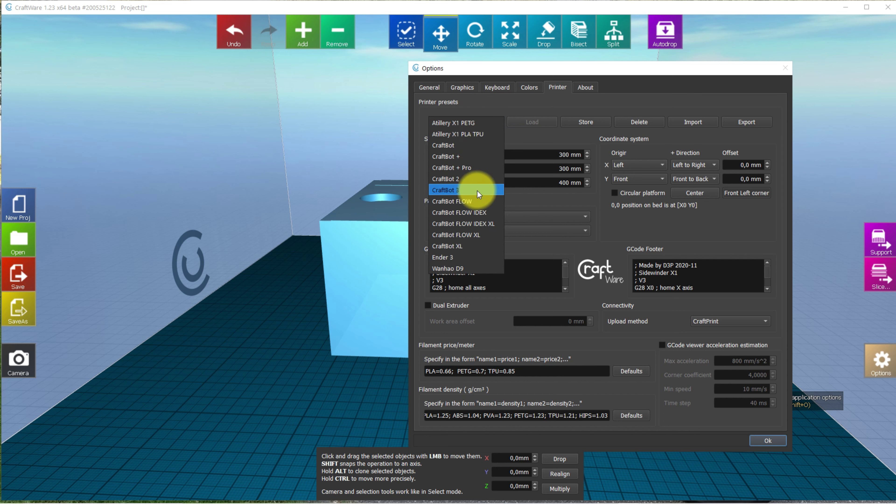
left_click(320, 151)
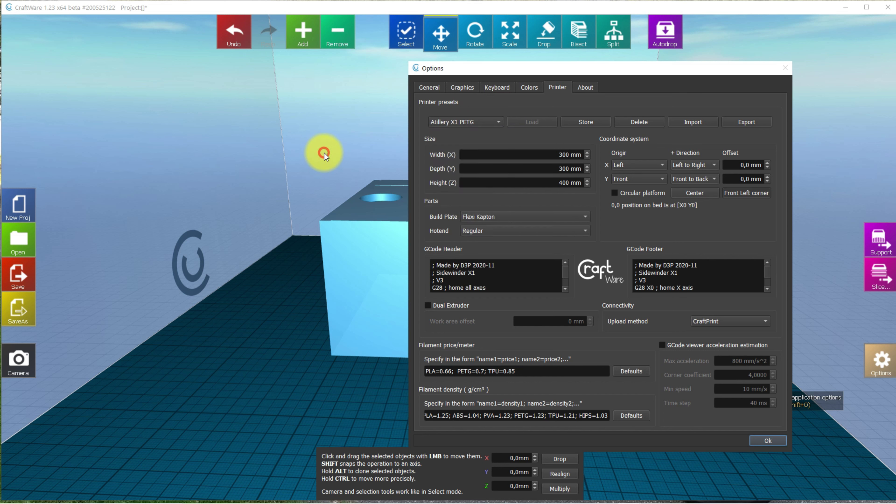
- Import the printer preset file Atillery X1 PETG.cwpp from the Craftbot folder
left_click(700, 123)
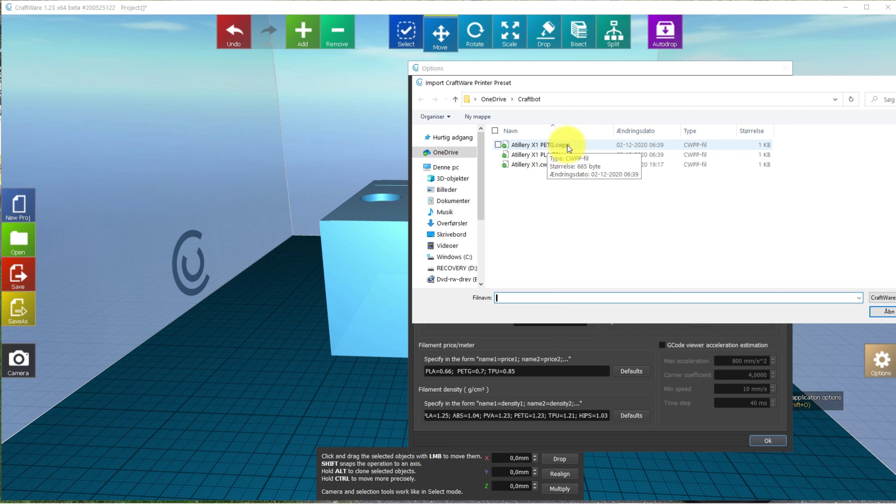
left_click(584, 144)
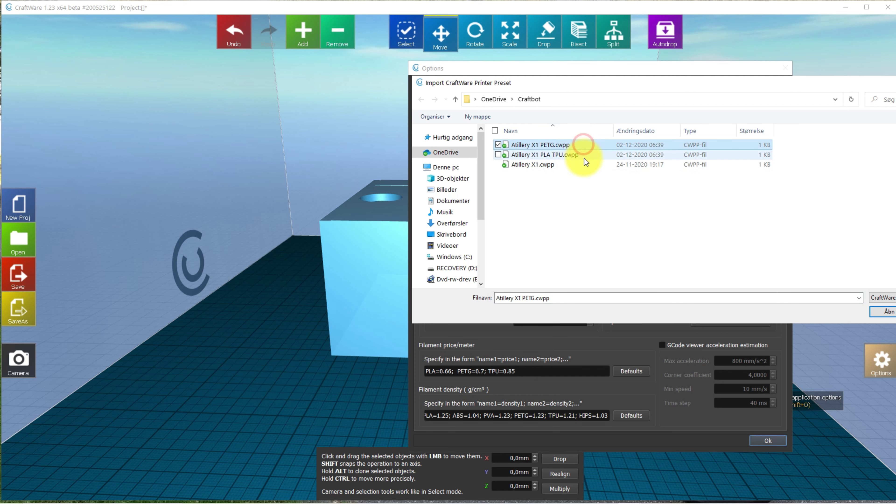
left_click(885, 311)
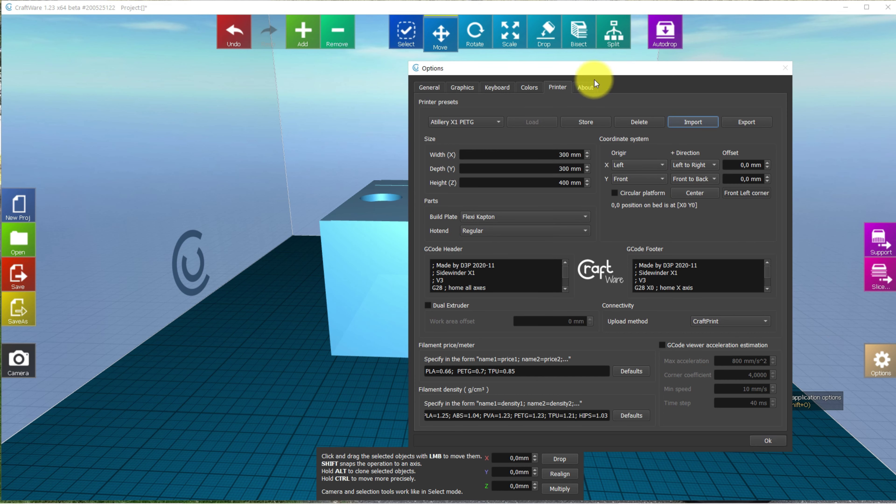
- Store the current printer settings under the preset name Atillery X1 PETG, overwriting the existing preset
left_click(585, 124)
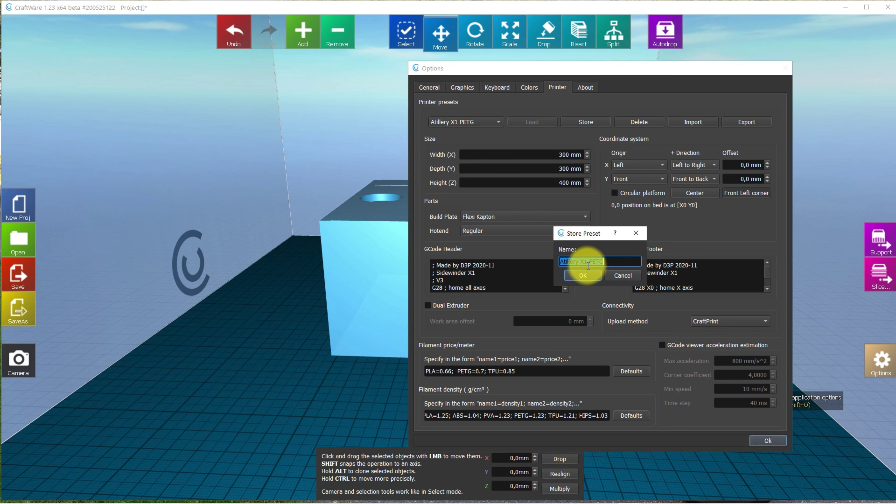
left_click(588, 276)
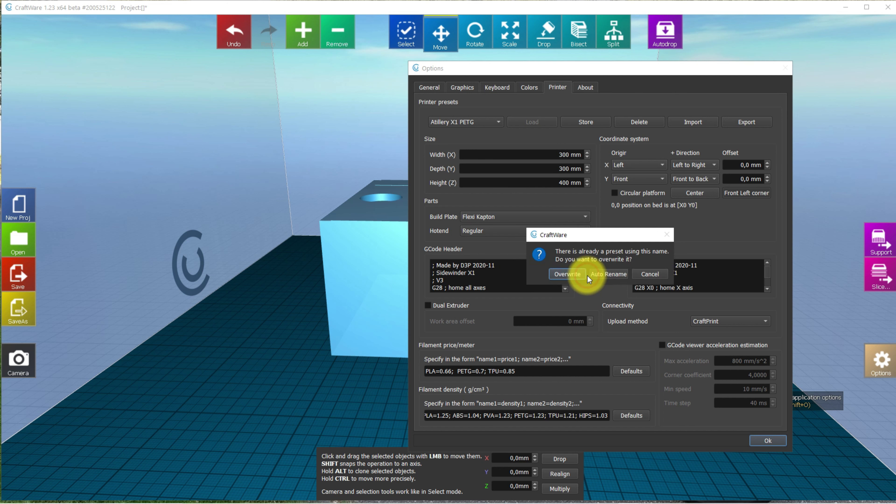
left_click(573, 274)
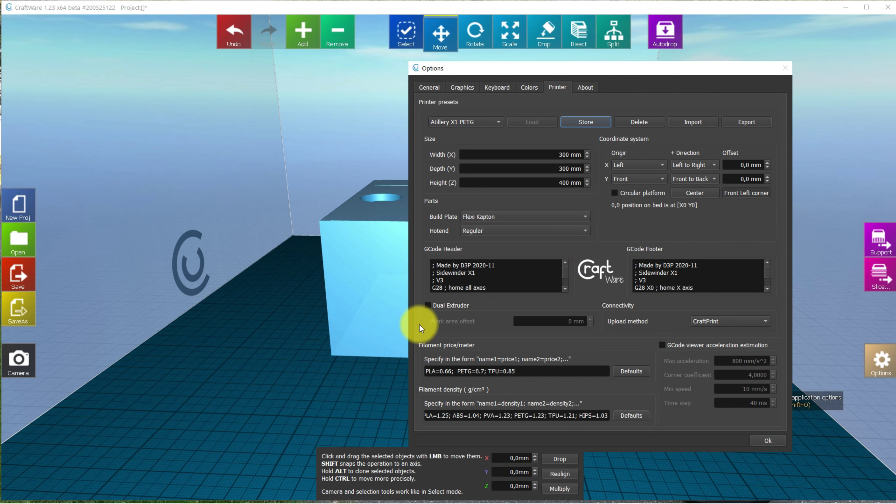
- Examine the printer's GCode header and footer scripts, and close the application options
left_click(520, 272)
scroll(519, 272, "down", 2)
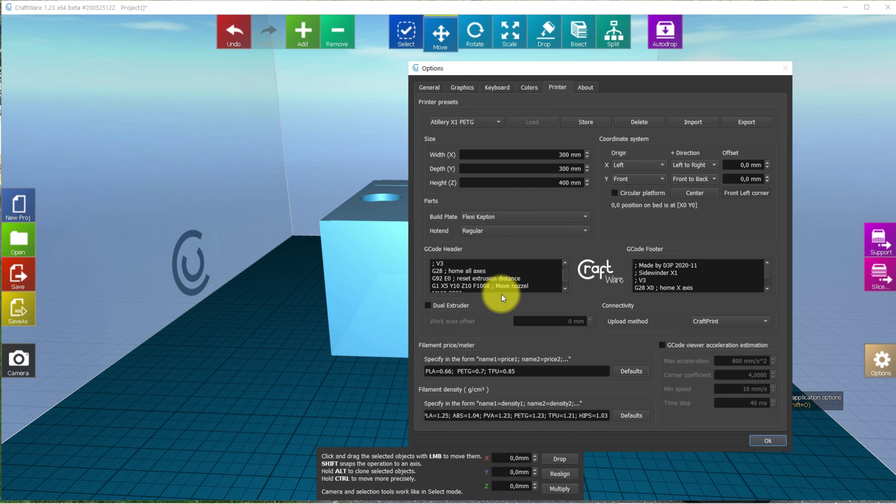
scroll(508, 282, "down", 1)
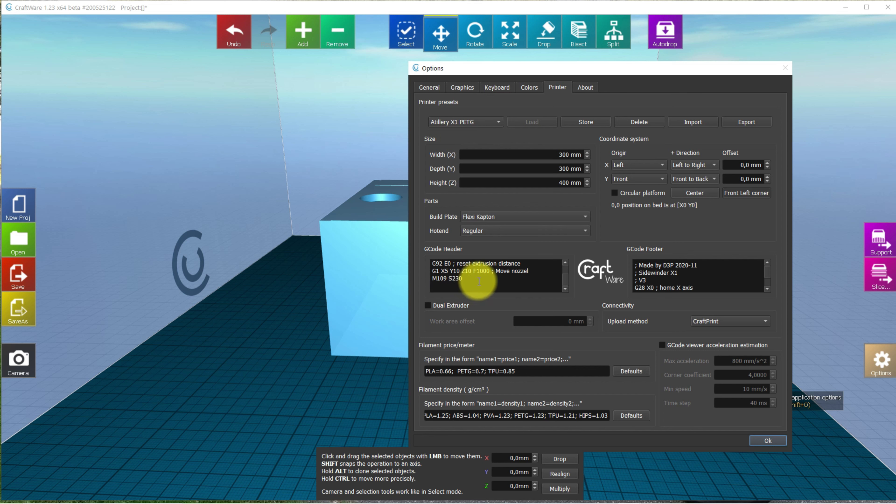
scroll(457, 274, "up", 1)
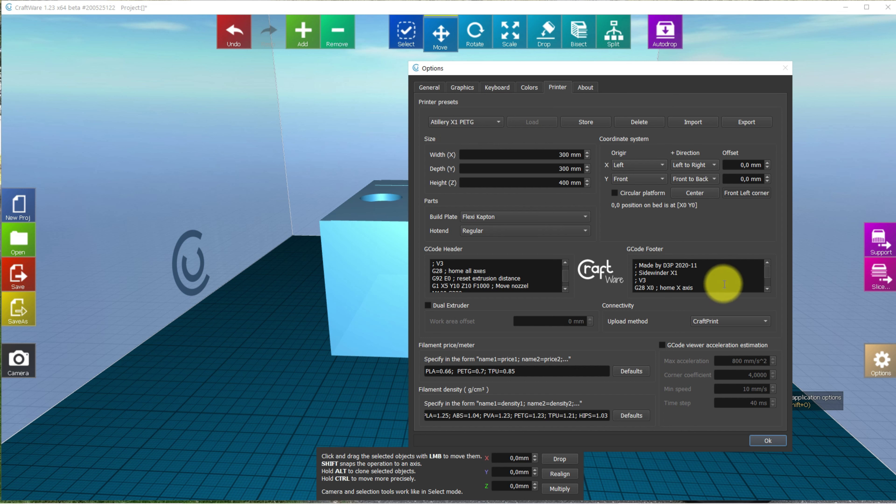
scroll(725, 278, "down", 2)
scroll(727, 285, "up", 1)
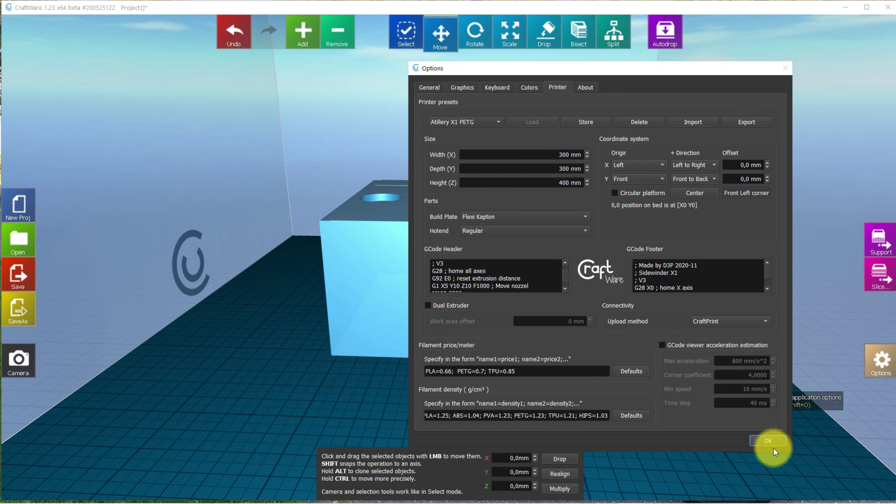
left_click(768, 440)
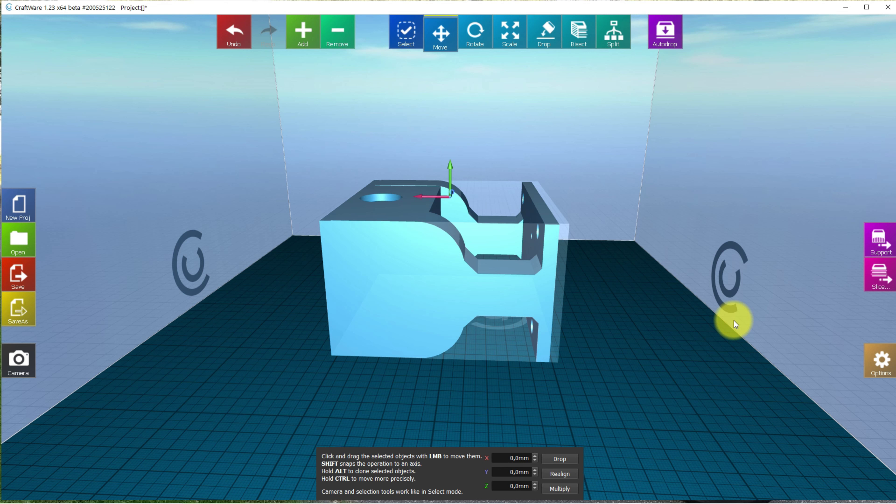
- Enter support editing and place a support bar between the bed and the model's raised narrow middle section
left_click_drag(607, 387, 438, 363)
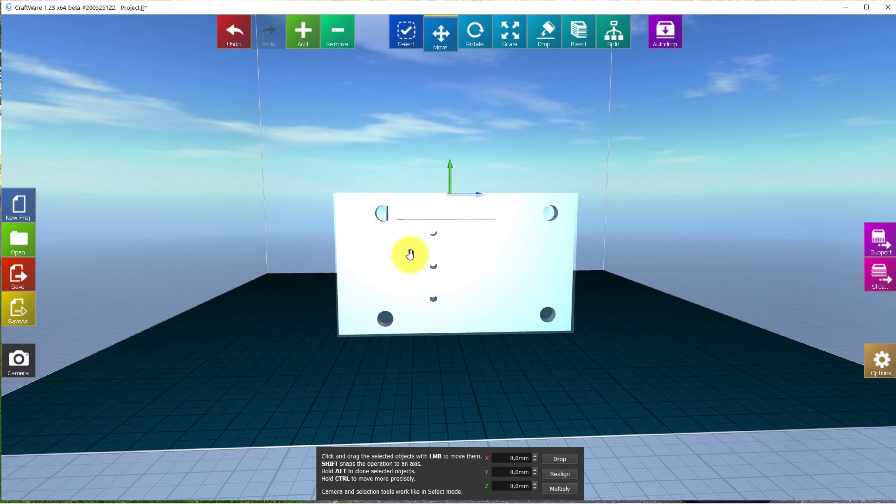
right_click_drag(434, 406, 456, 408)
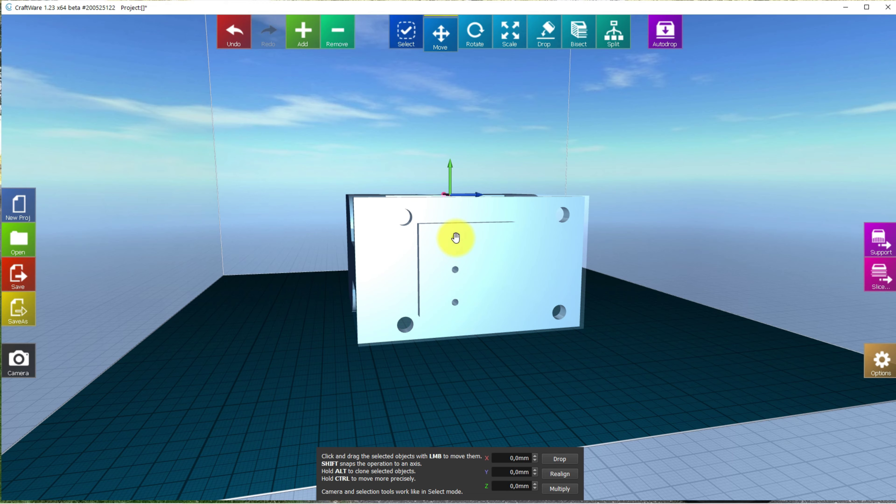
right_click_drag(572, 364, 718, 366)
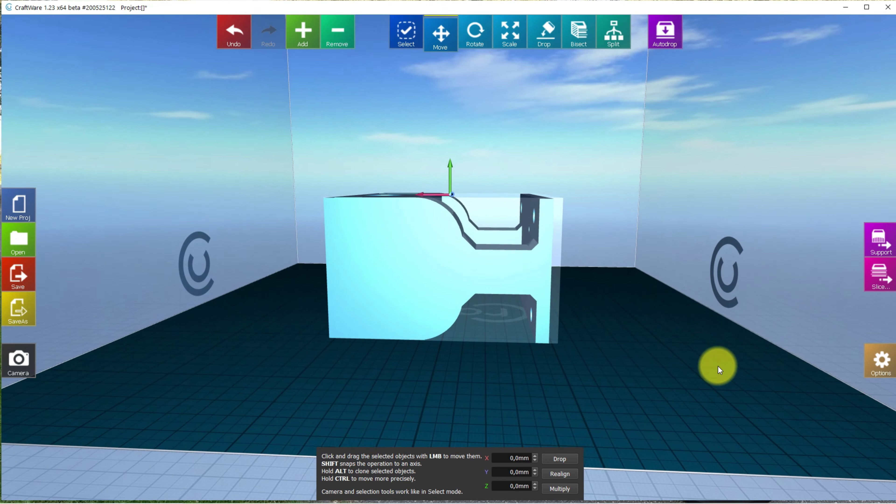
left_click(879, 243)
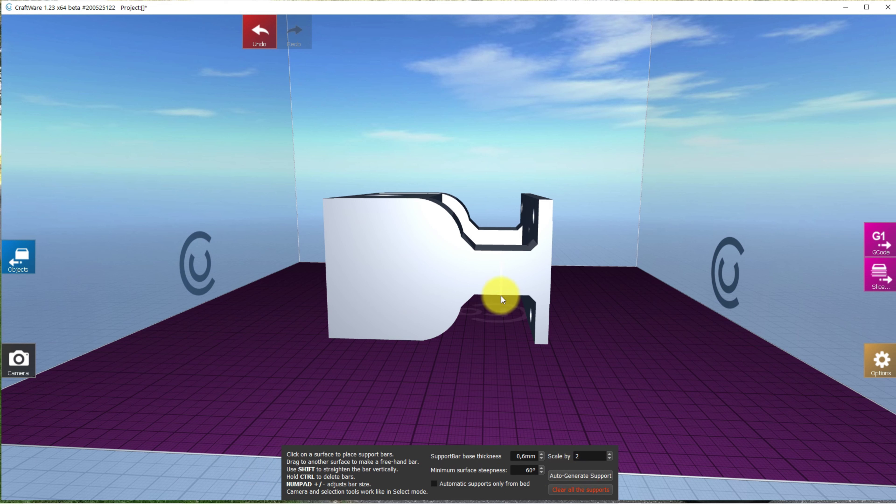
left_click_drag(501, 344, 499, 340)
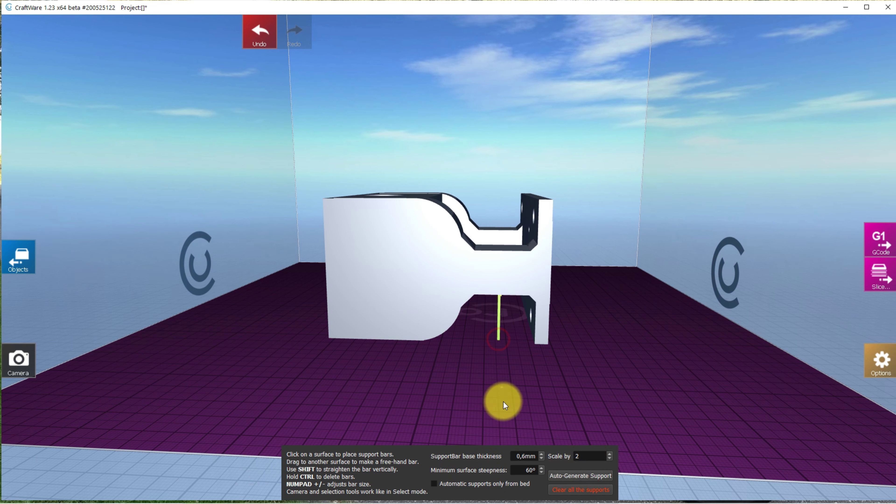
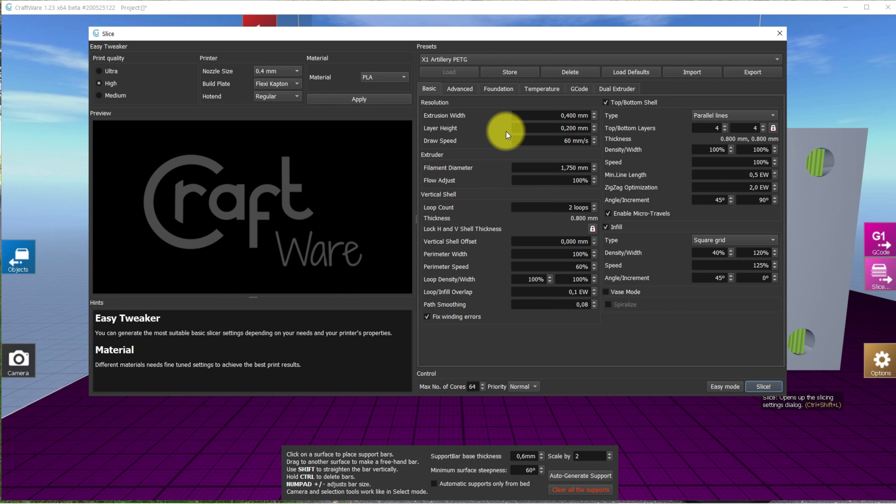
- Examine the extrusion width and layer height settings with their previews and hints in the slicing settings
left_click(533, 116)
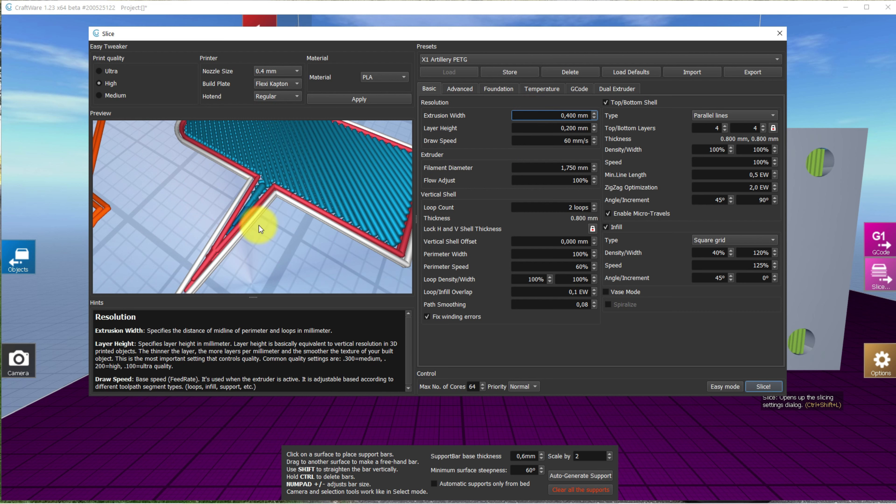
left_click(516, 127)
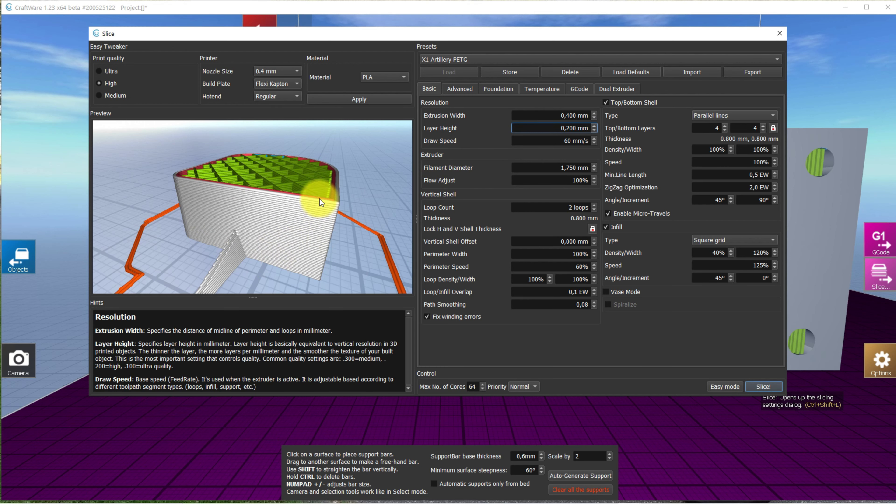
- Try a draw speed of 80 mm/s and restore it to 60 mm/s
left_click(518, 140)
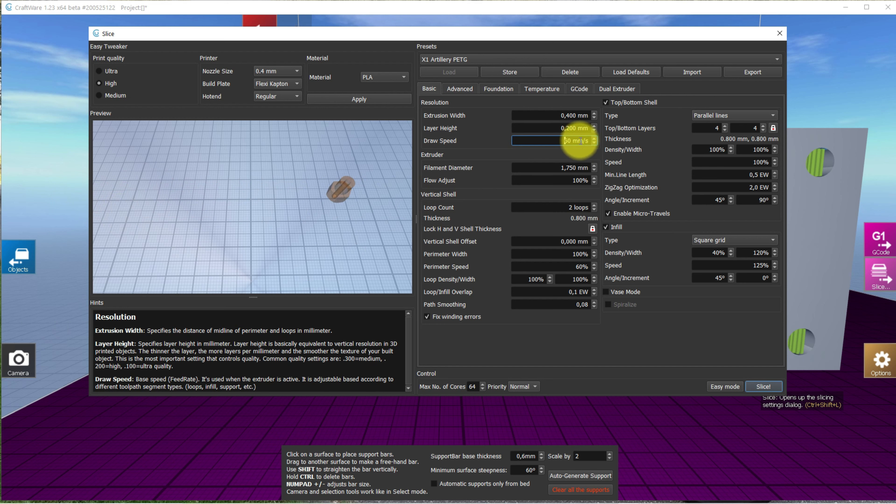
key("BackSpace")
type("8")
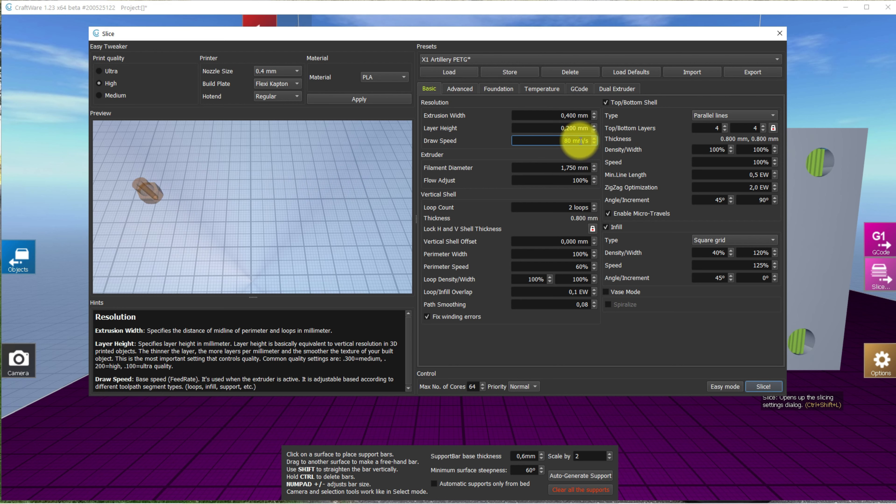
key("Tab")
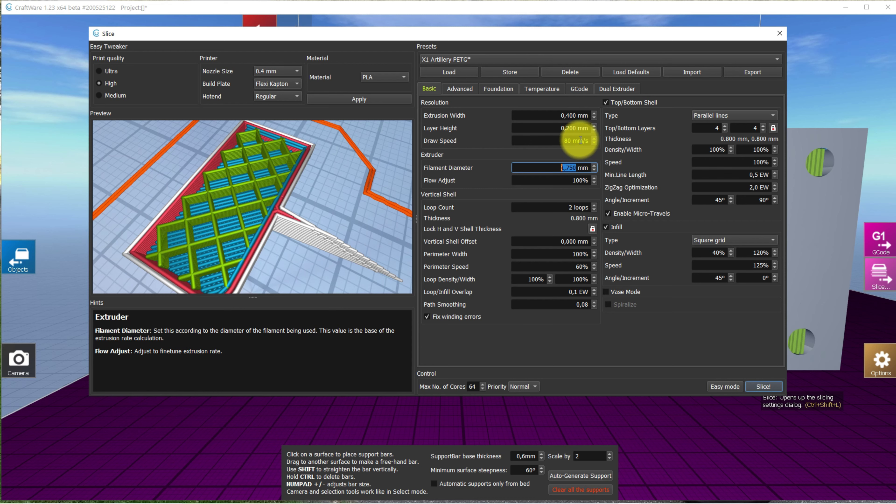
left_click(553, 141)
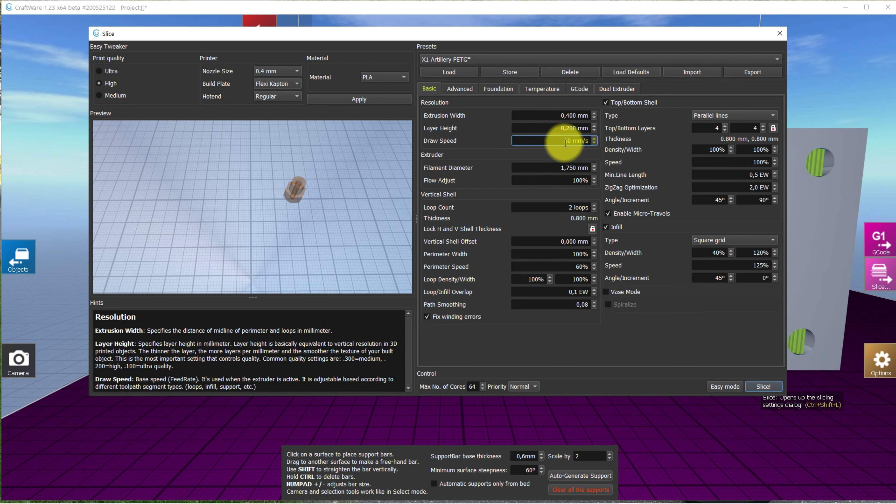
key("Delete")
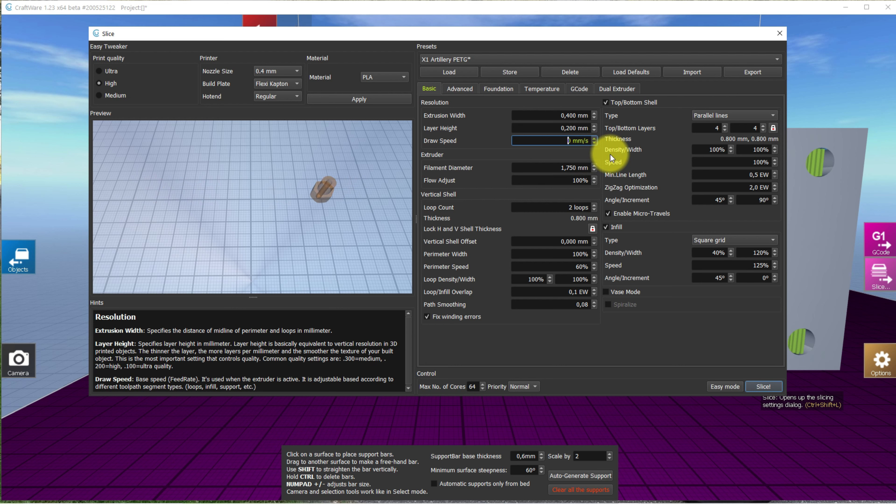
type("6")
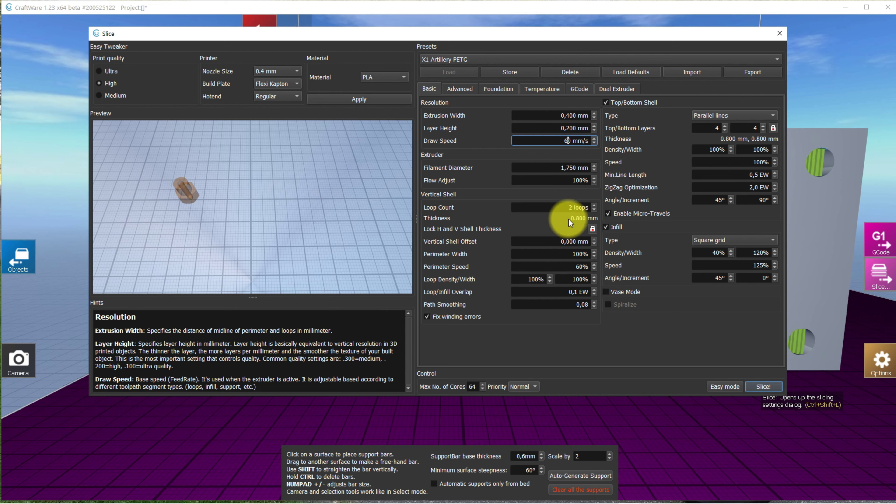
- Try one additional loop for the vertical shell and restore the loop count to 2
left_click(526, 207)
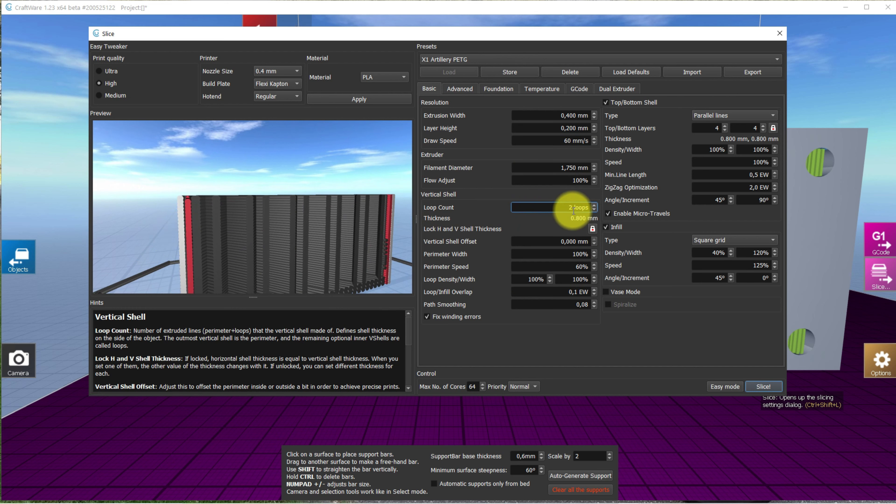
left_click(594, 205)
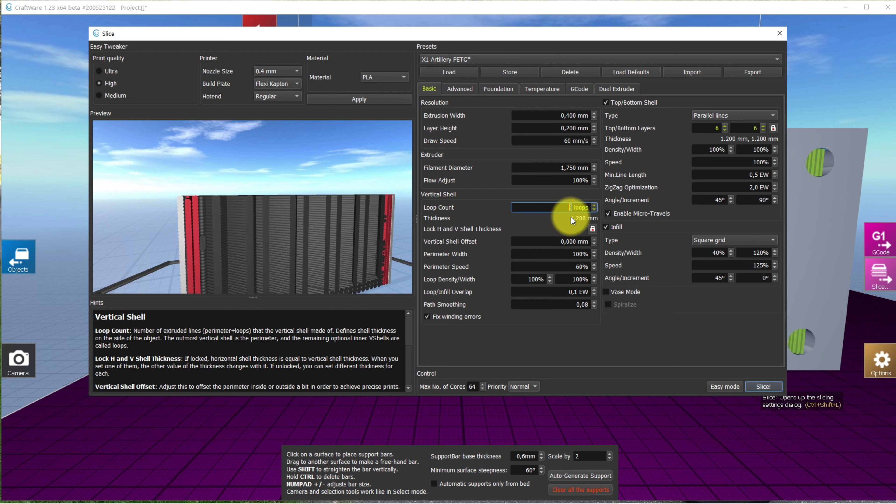
left_click(594, 210)
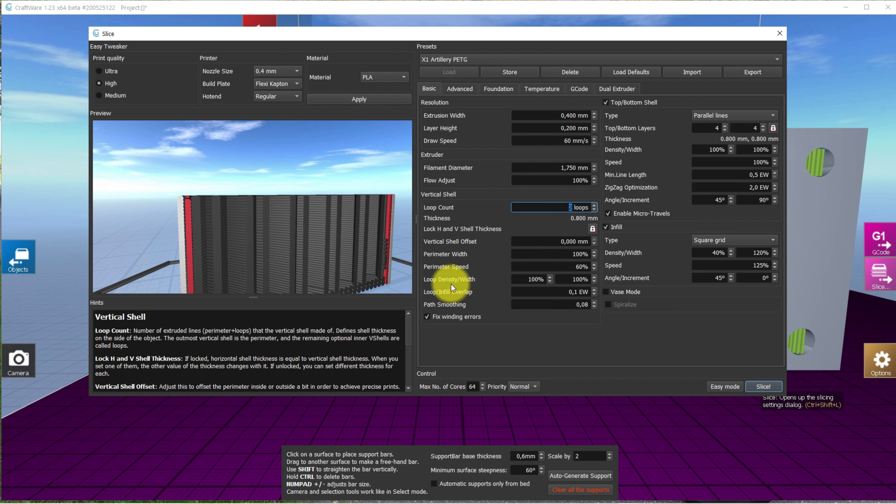
- Examine the vertical shell offset, the top and bottom layer counts with their lock, and the minimum line length
left_click(529, 242)
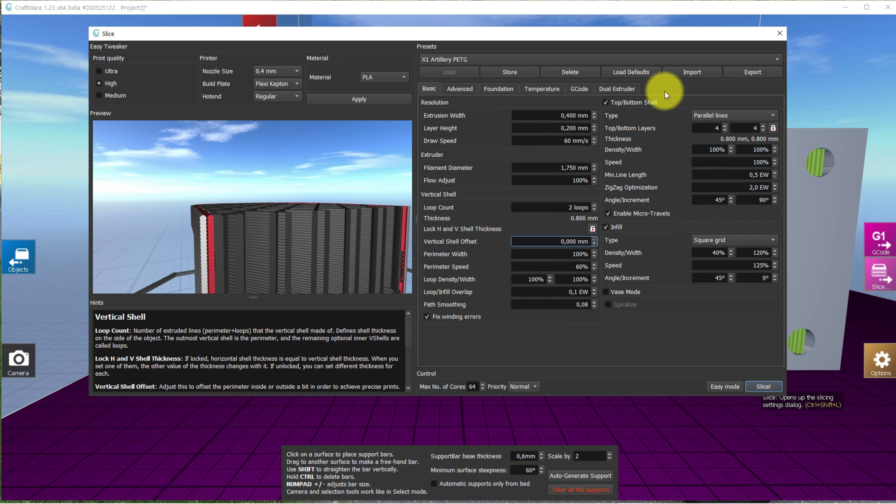
left_click(703, 128)
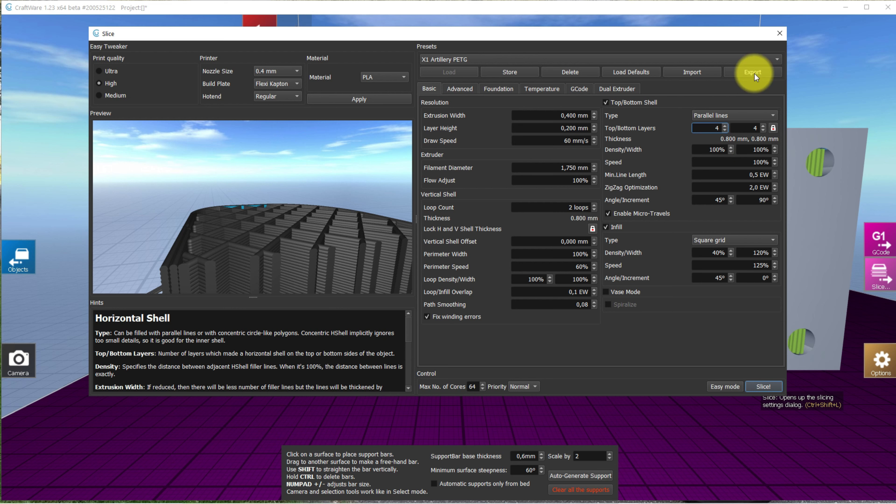
left_click(773, 128)
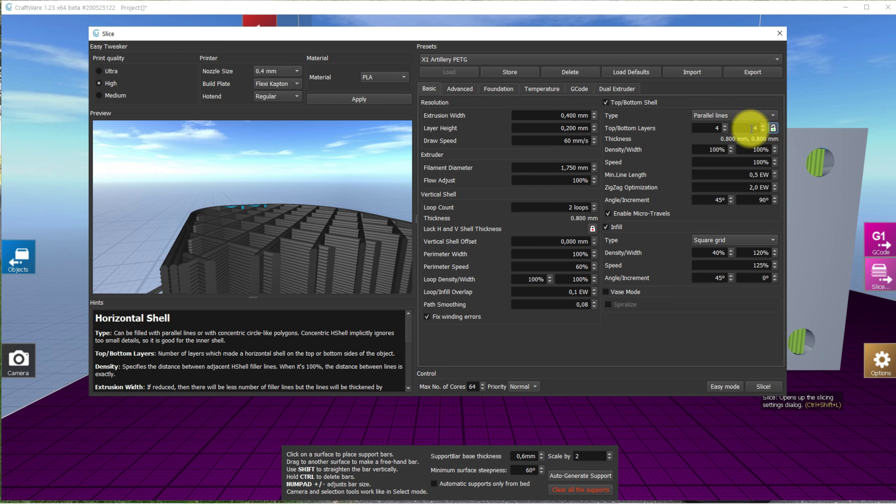
left_click(772, 128)
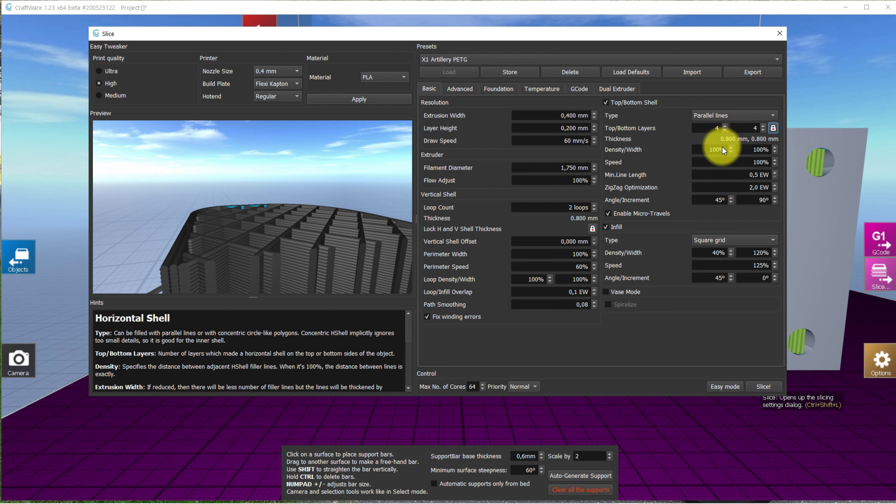
left_click(712, 173)
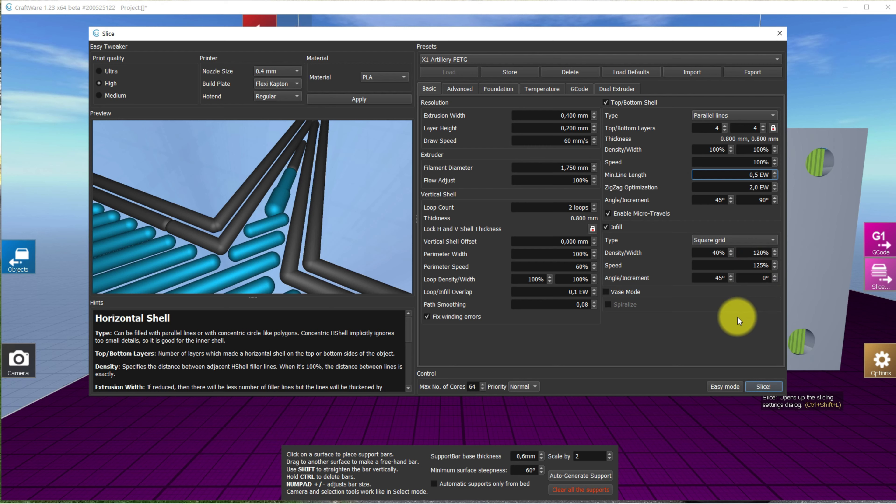
- Try Vase Mode with the Spiralize option, and switch both off again
left_click(606, 293)
left_click(607, 305)
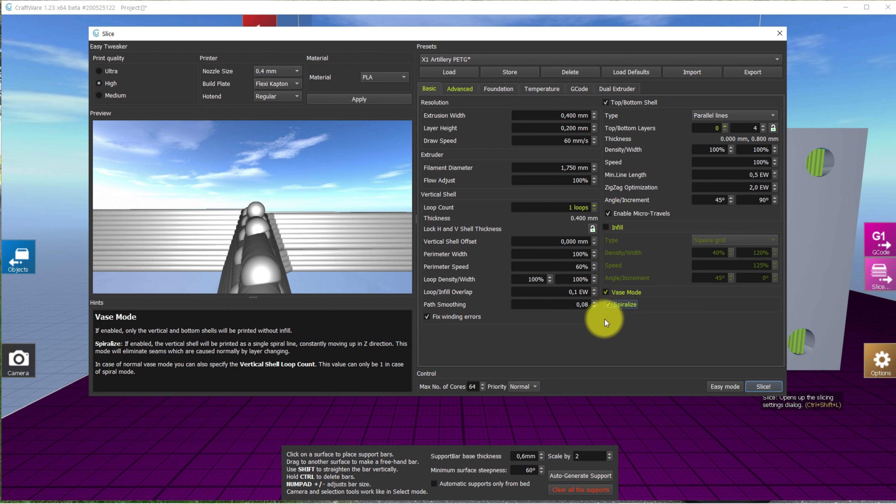
left_click(608, 305)
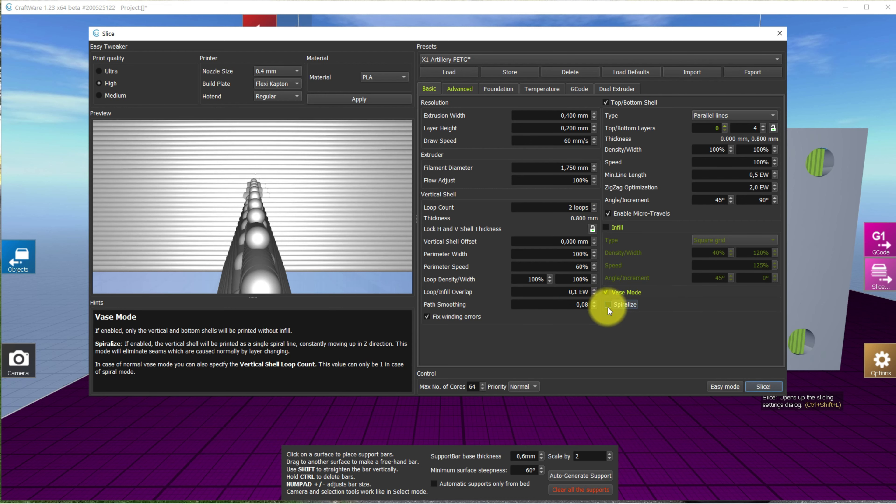
left_click(607, 292)
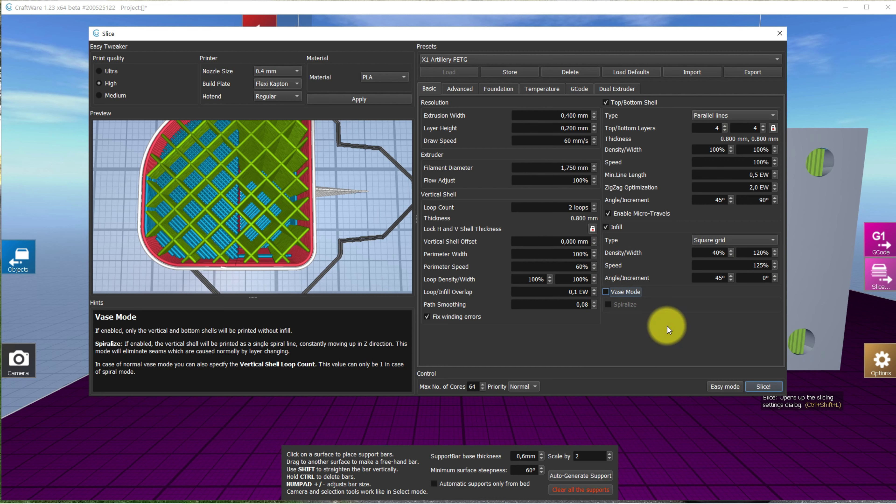
- Examine the advanced slicing settings and the foundation settings for first layer, skirt, brim and raft
left_click(461, 90)
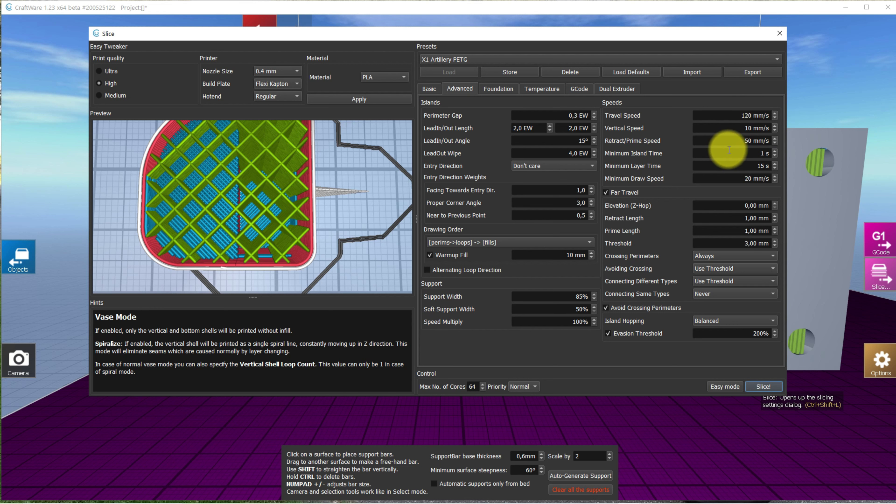
left_click(499, 88)
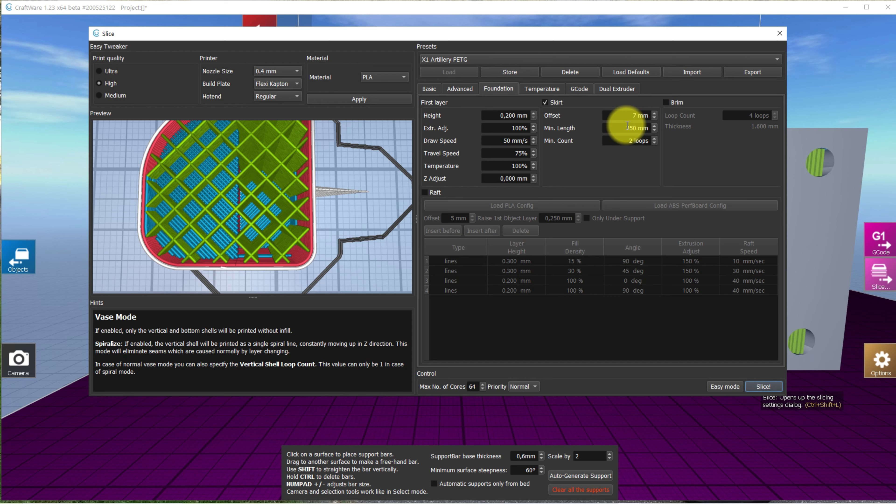
- Enable the brim in place of the skirt to preview it, and switch the brim off again
left_click(666, 102)
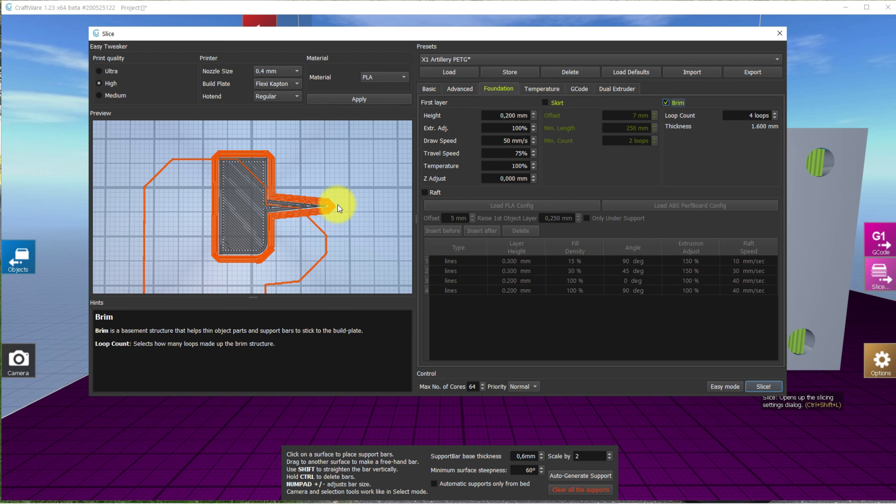
left_click(667, 102)
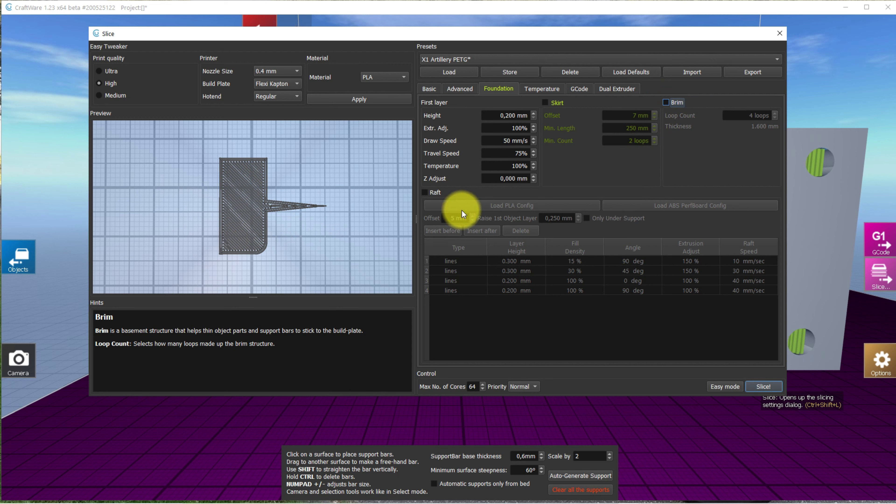
- Try the raft with the ABS PerfBoard configuration and the PLA configuration, and switch the raft off again
left_click(425, 193)
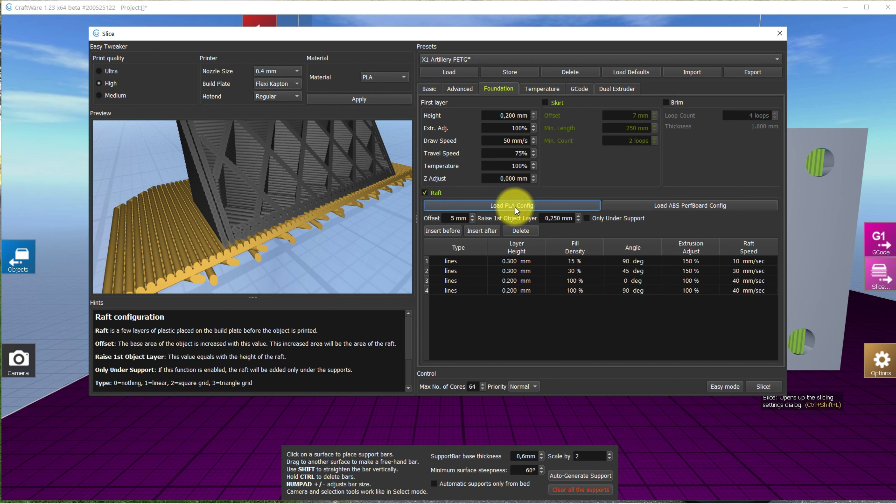
left_click(722, 206)
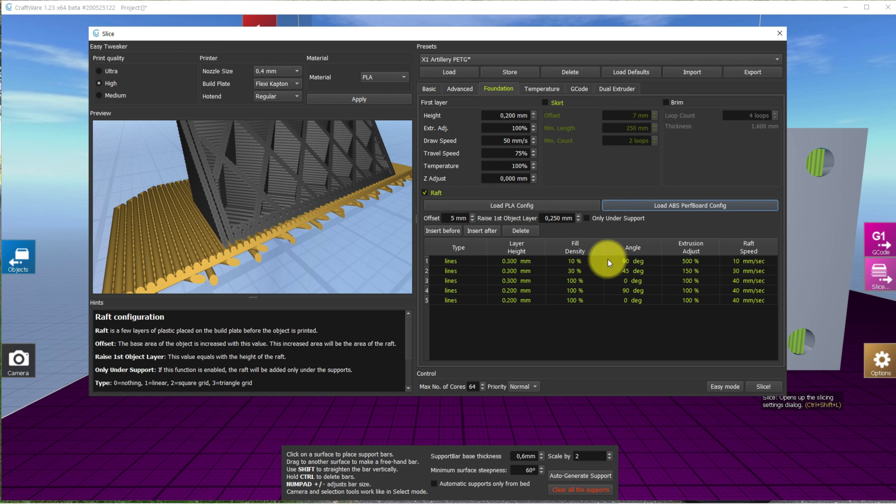
left_click(511, 209)
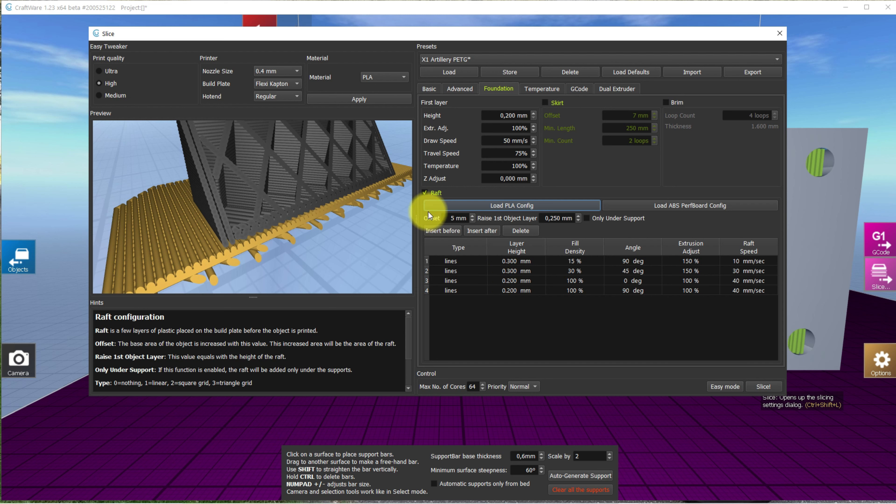
left_click(425, 192)
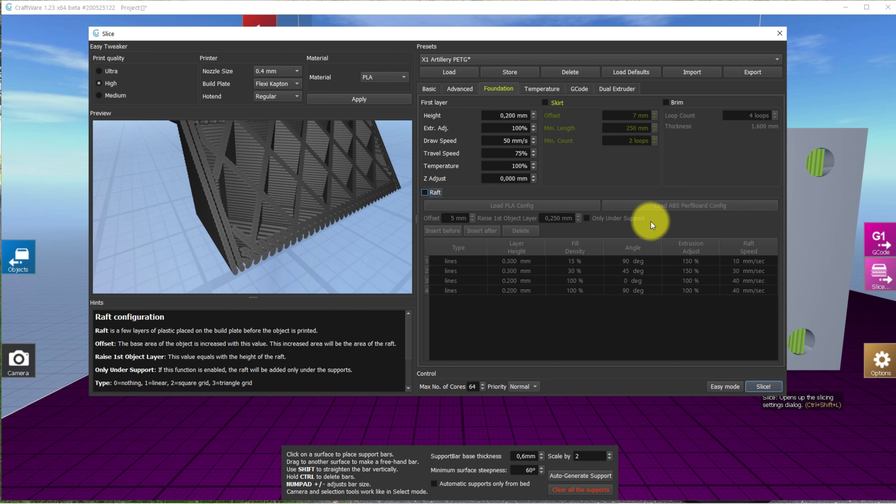
- Examine the temperature, G-code and dual extruder settings, trying a different layer count for disabling the fan on the first layers
left_click(531, 89)
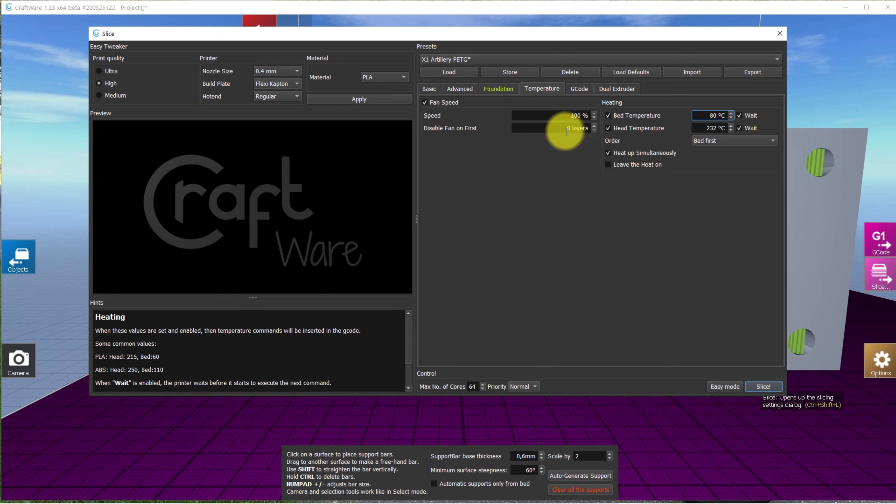
left_click(594, 126)
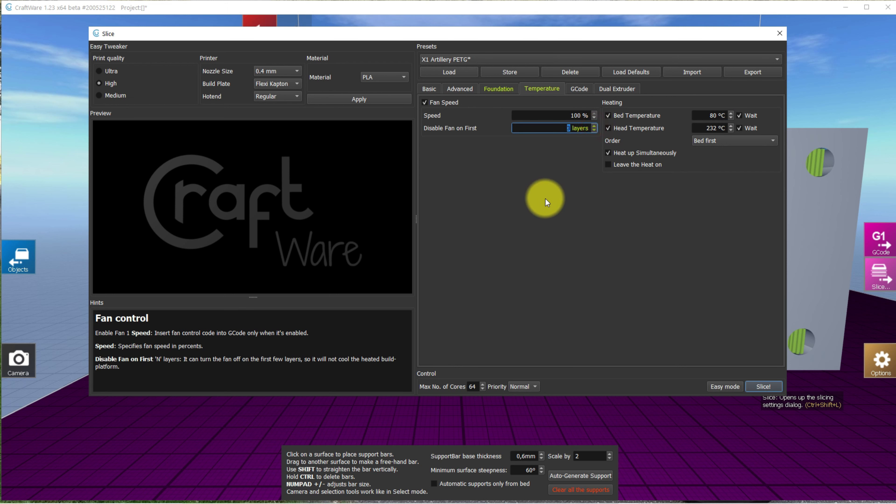
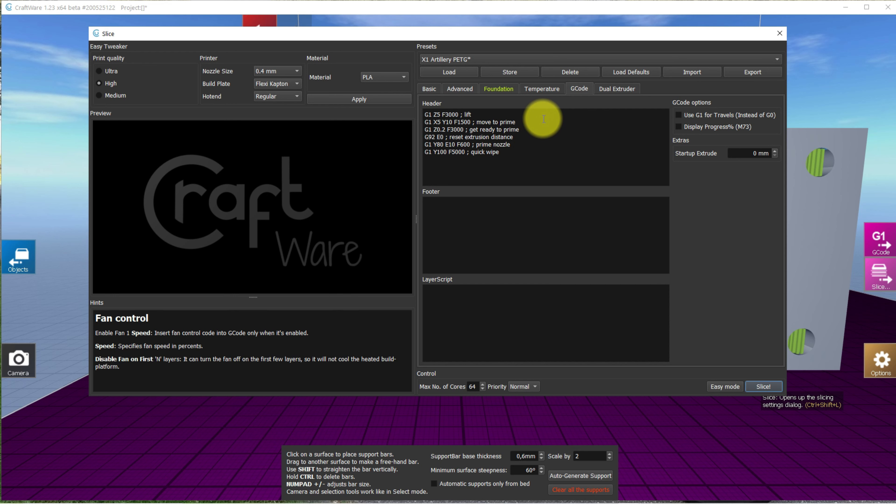
left_click(611, 89)
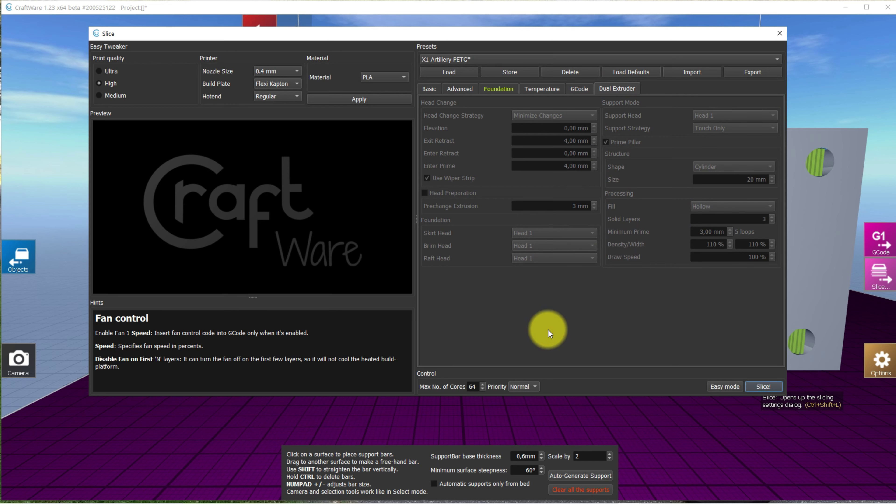
- Store the current settings by overwriting the X1 Artillery PETG preset, and slice the model
left_click(427, 91)
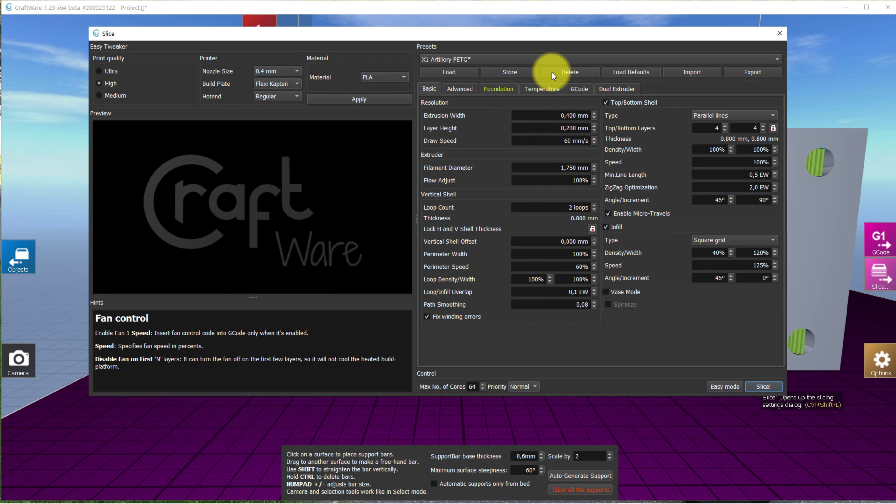
left_click(507, 72)
left_click(413, 231)
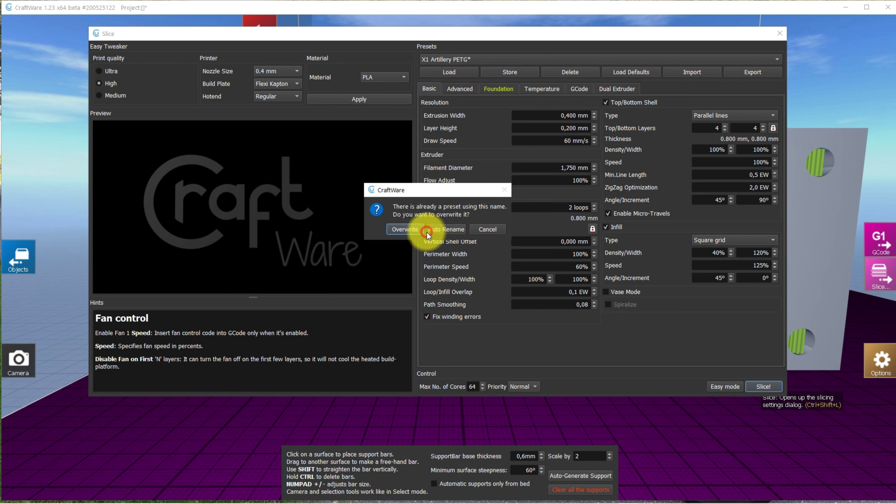
left_click(400, 229)
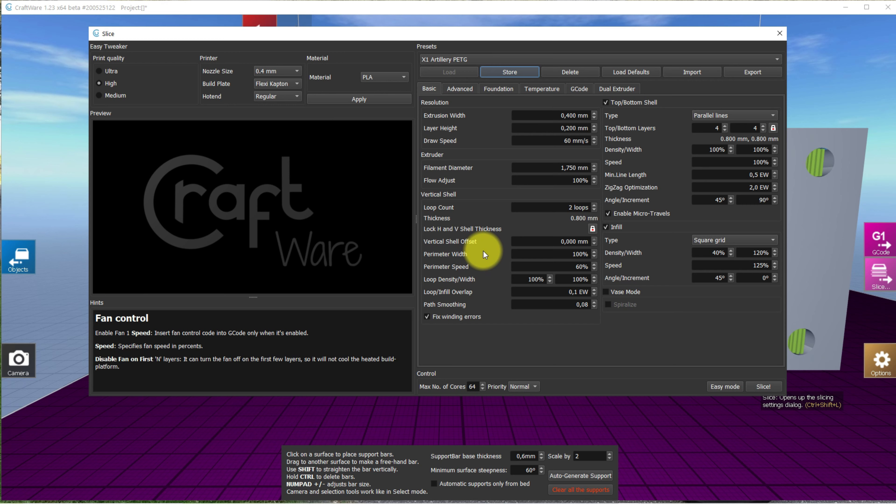
left_click(760, 387)
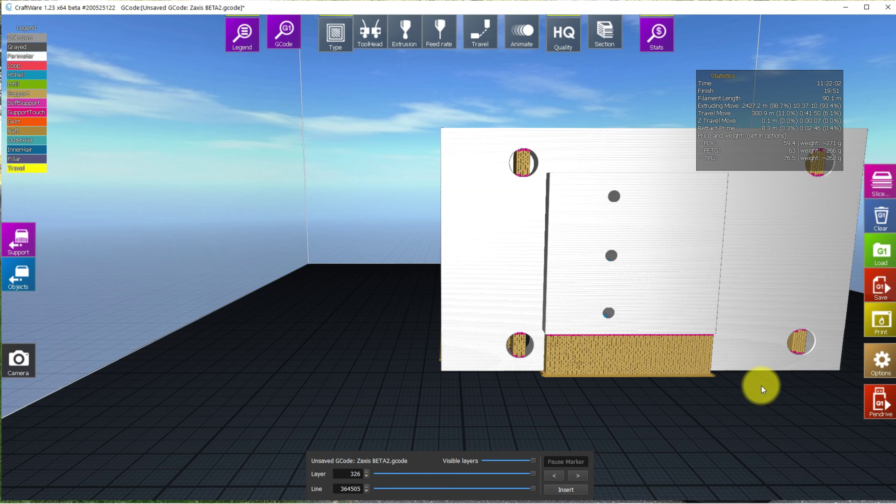
- Examine the sliced Zaxis BETA2 model with its supports from several sides, together with the print time, filament and weight statistics
left_click_drag(433, 404, 522, 403)
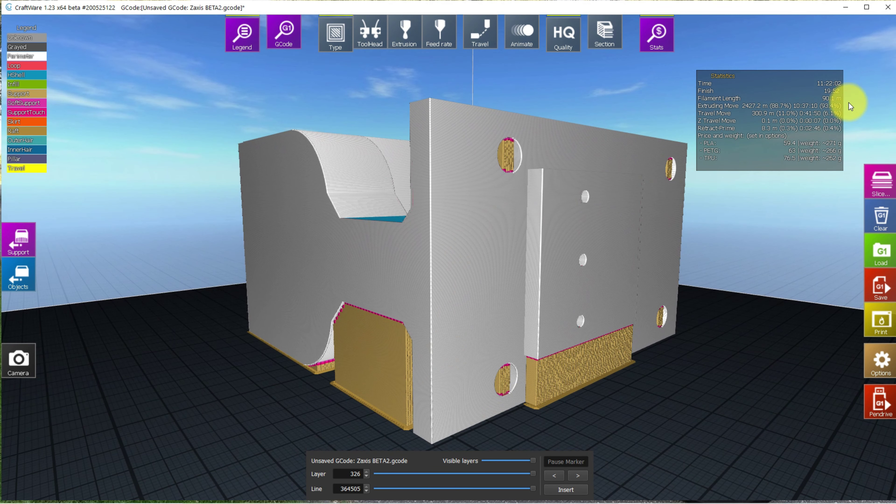
left_click_drag(735, 358, 713, 361)
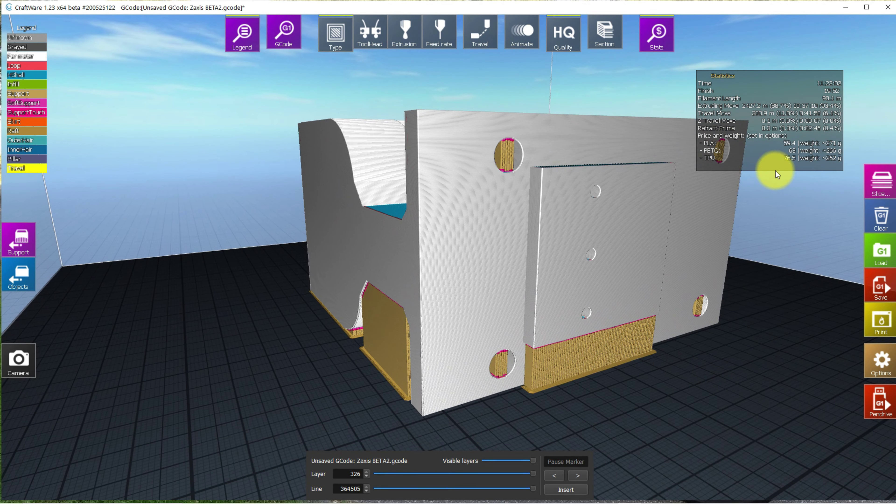
left_click_drag(789, 222, 714, 124)
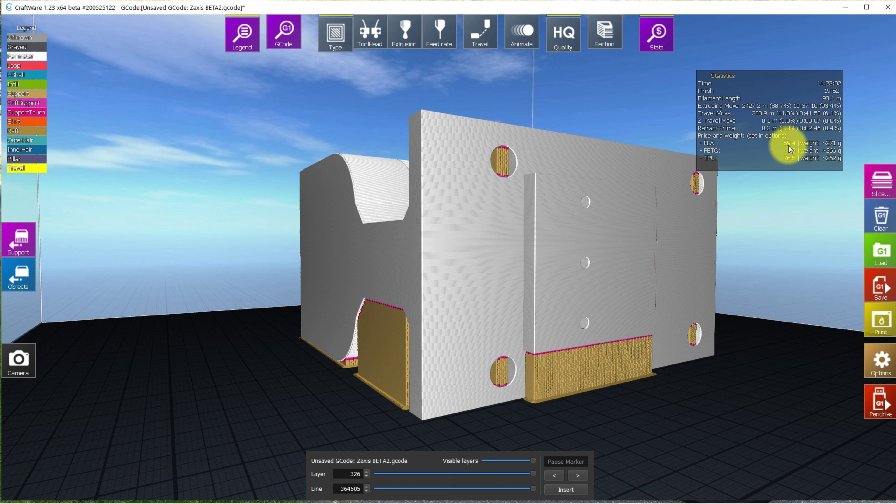
right_click_drag(795, 148, 670, 424)
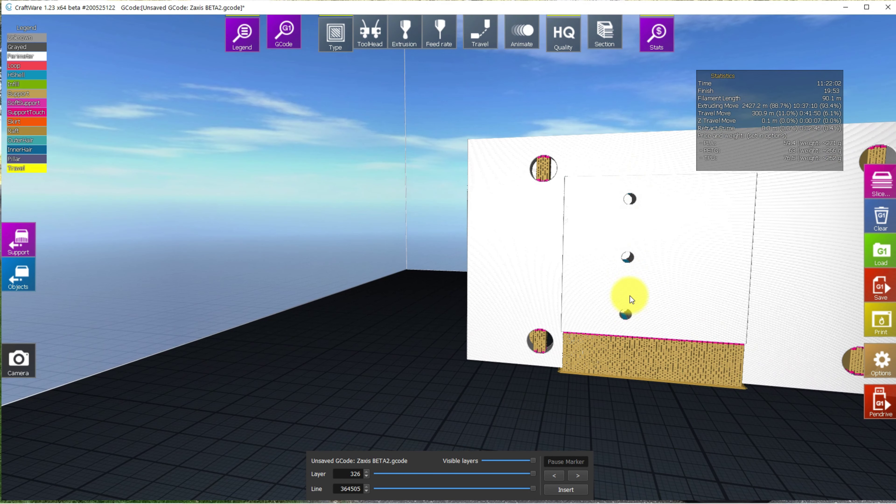
right_click_drag(553, 418, 654, 432)
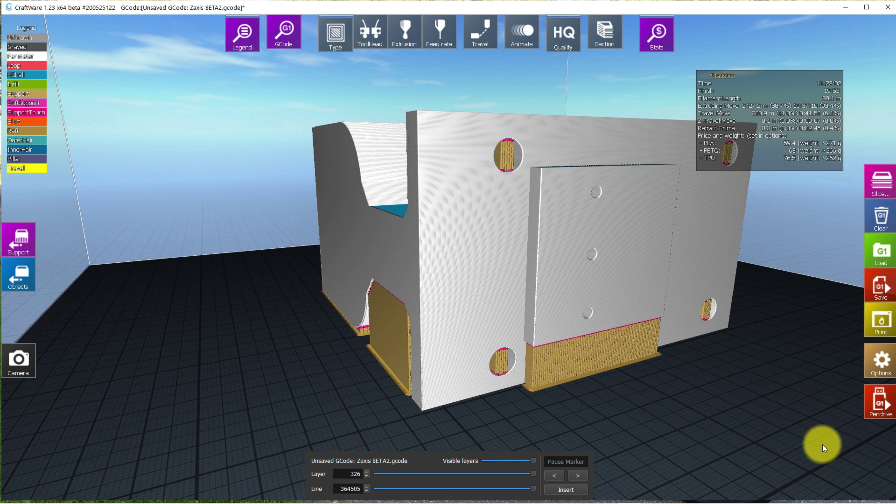
mouse_move(167, 332)
left_mouse_down()
mouse_move(193, 339)
mouse_move(172, 327)
left_mouse_up()
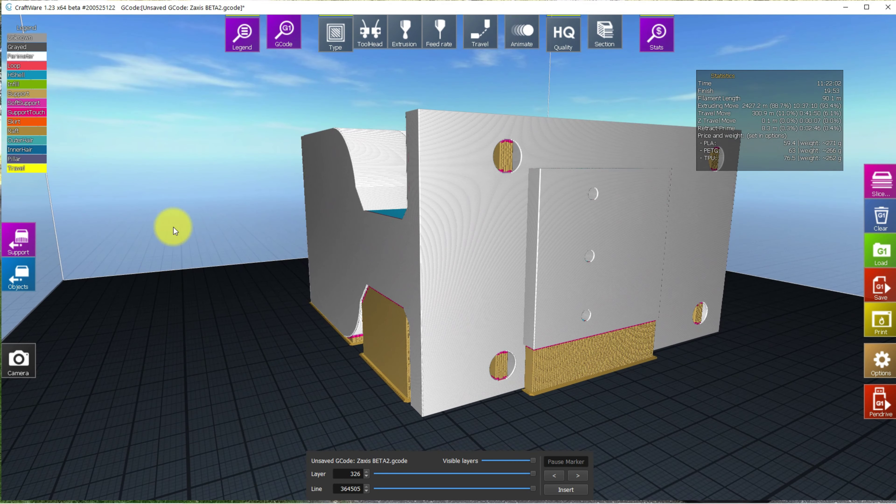
- Display the G-code text beside the sliced model
left_click(286, 39)
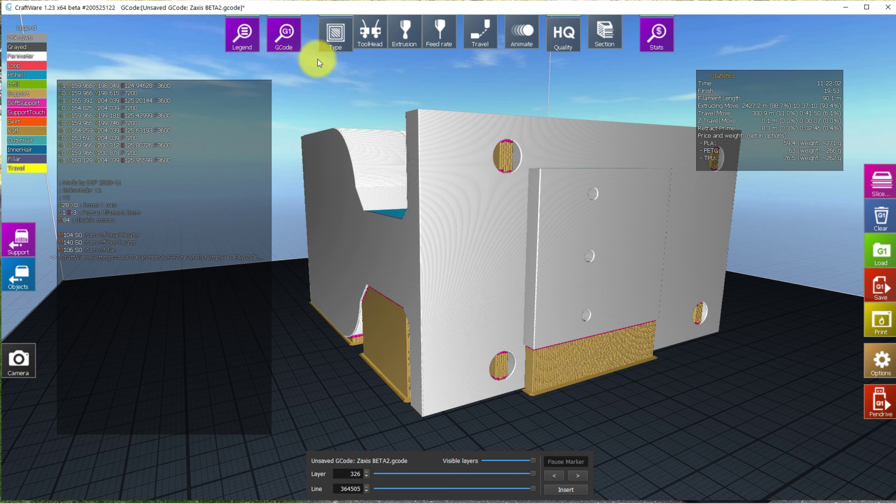
left_click(282, 32)
left_click(287, 43)
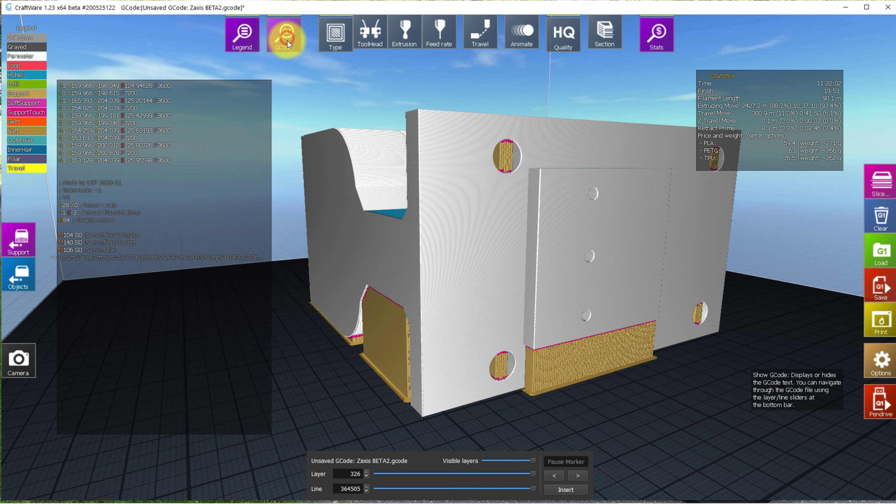
scroll(144, 191, "up", 4)
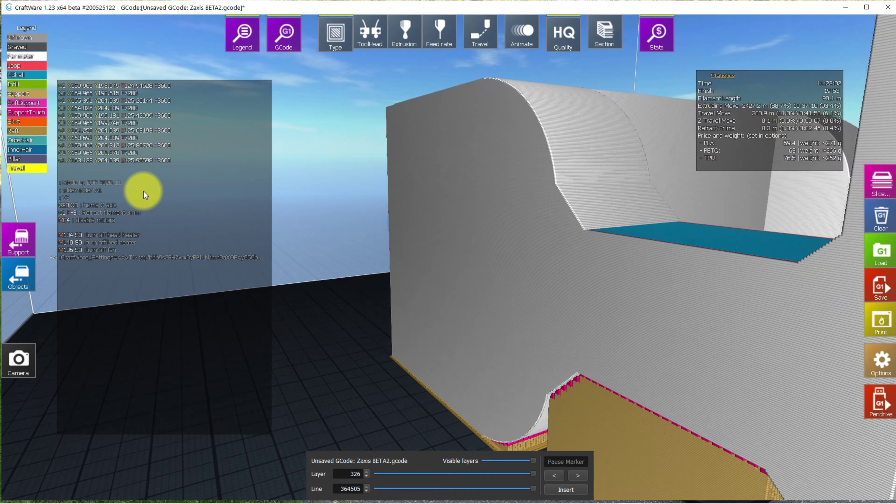
scroll(143, 191, "down", 4)
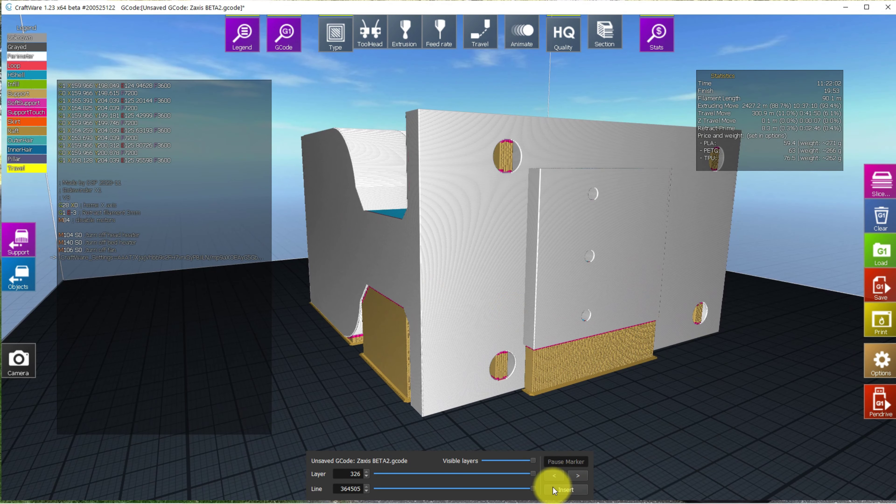
- Rewind the G-code preview to layer 0, line 0, advance it to line 15, and examine the start code
left_click(554, 475)
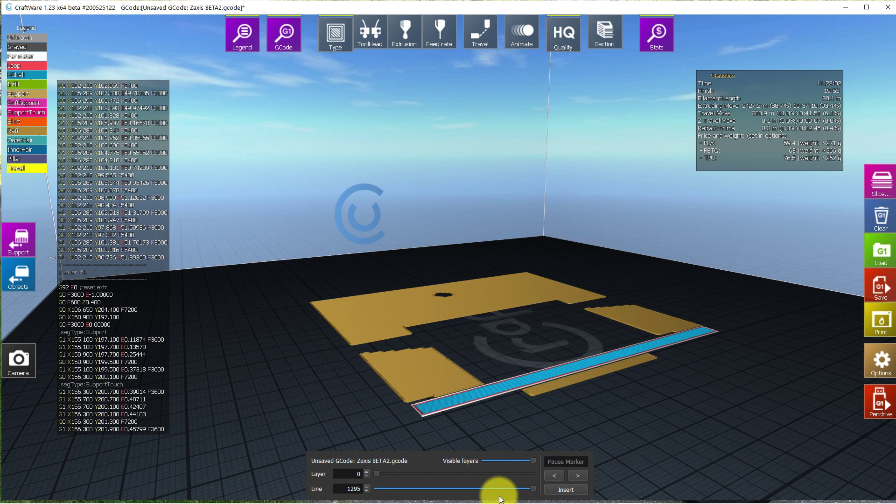
left_click_drag(536, 493, 369, 492)
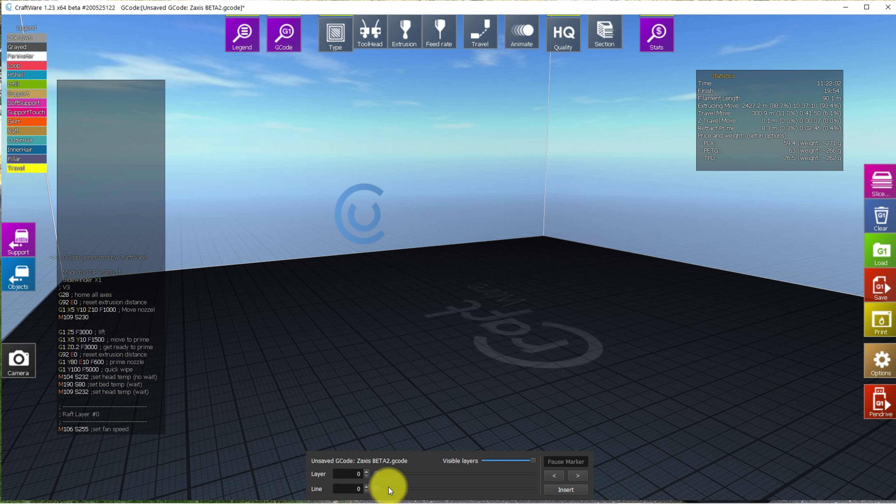
mouse_move(378, 488)
left_mouse_down()
mouse_move(410, 496)
mouse_move(379, 497)
left_mouse_up()
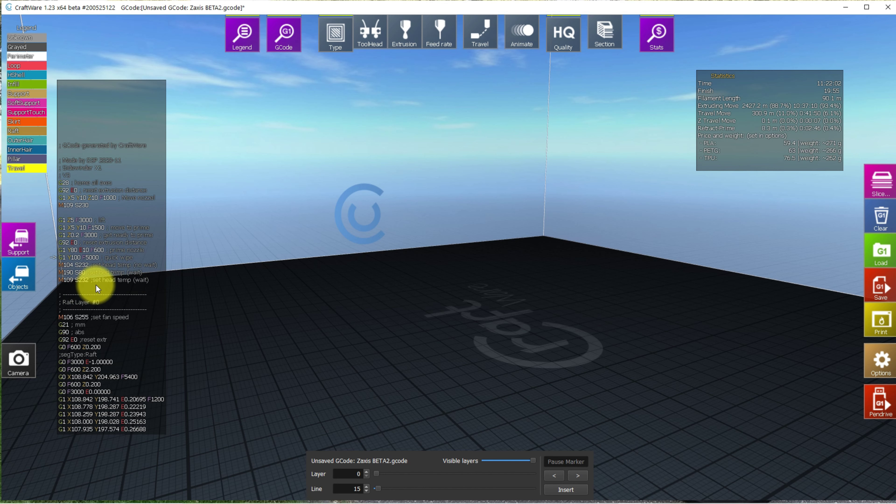
scroll(96, 285, "down", 1)
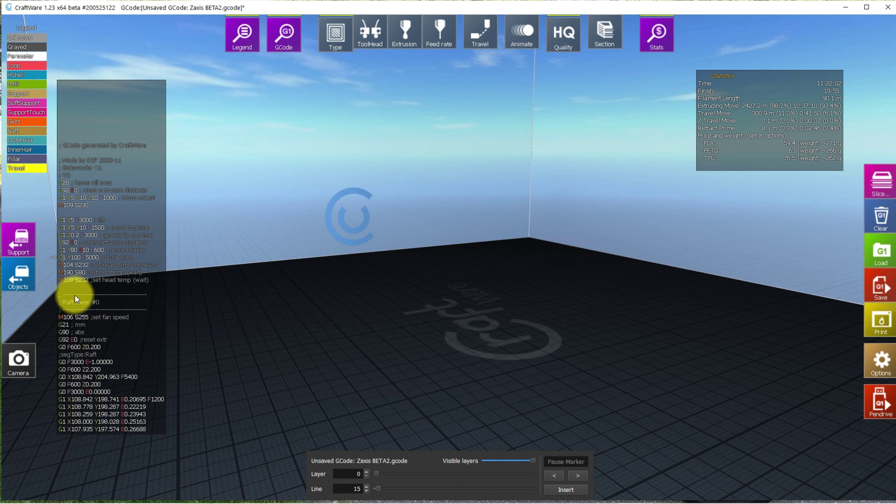